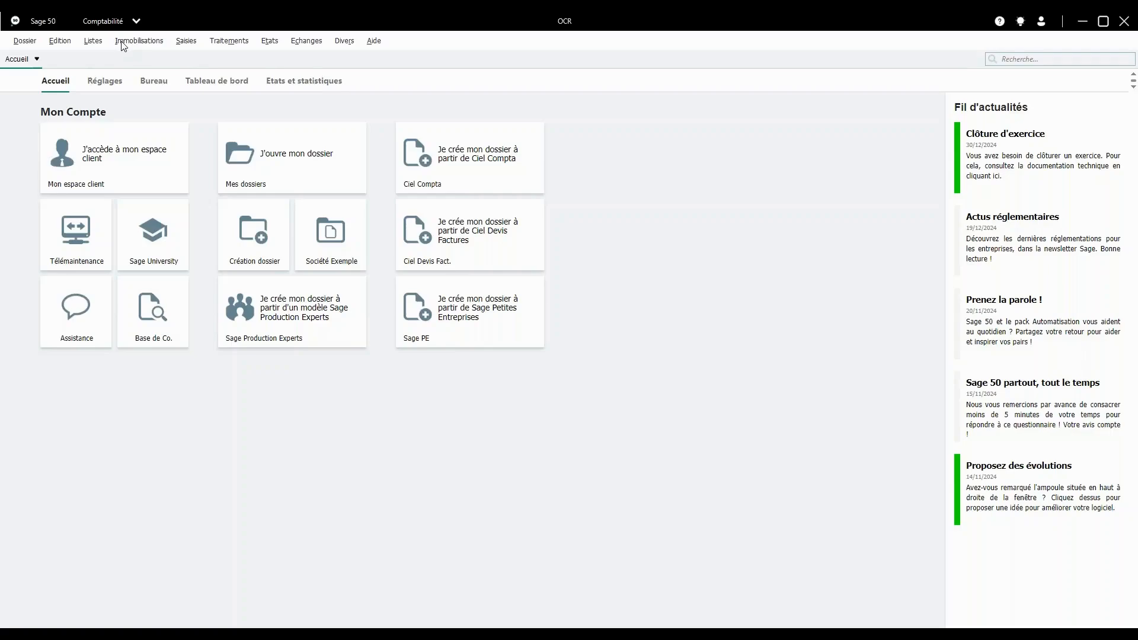
# Switch to the Gestion commerciale module and open the list of customer invoices.
pyautogui.click(135, 21)
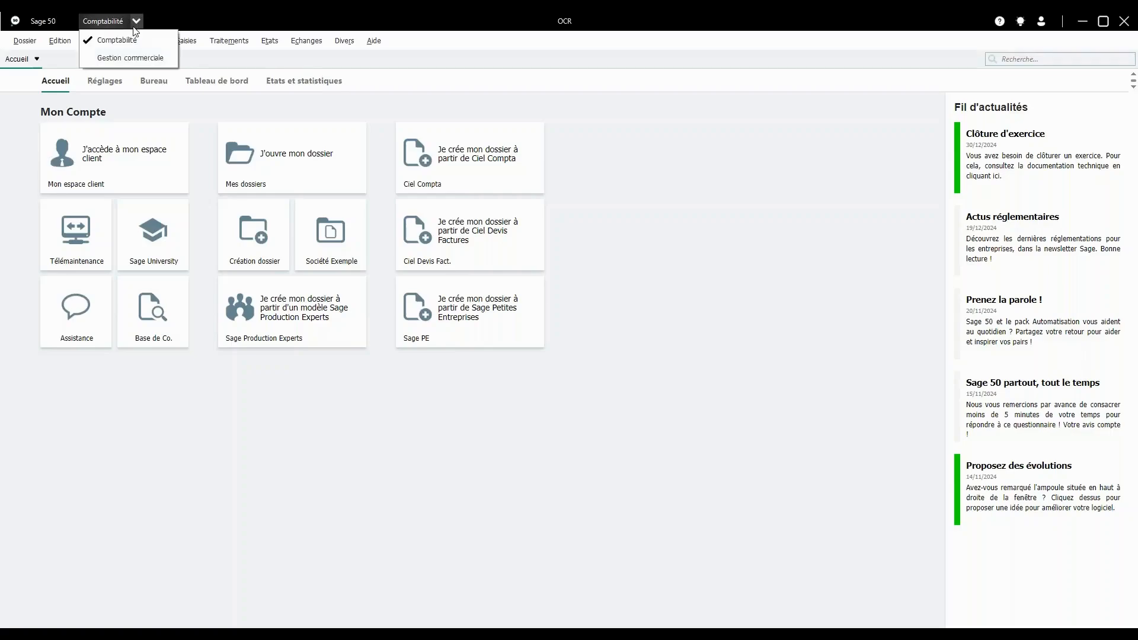
pyautogui.click(131, 55)
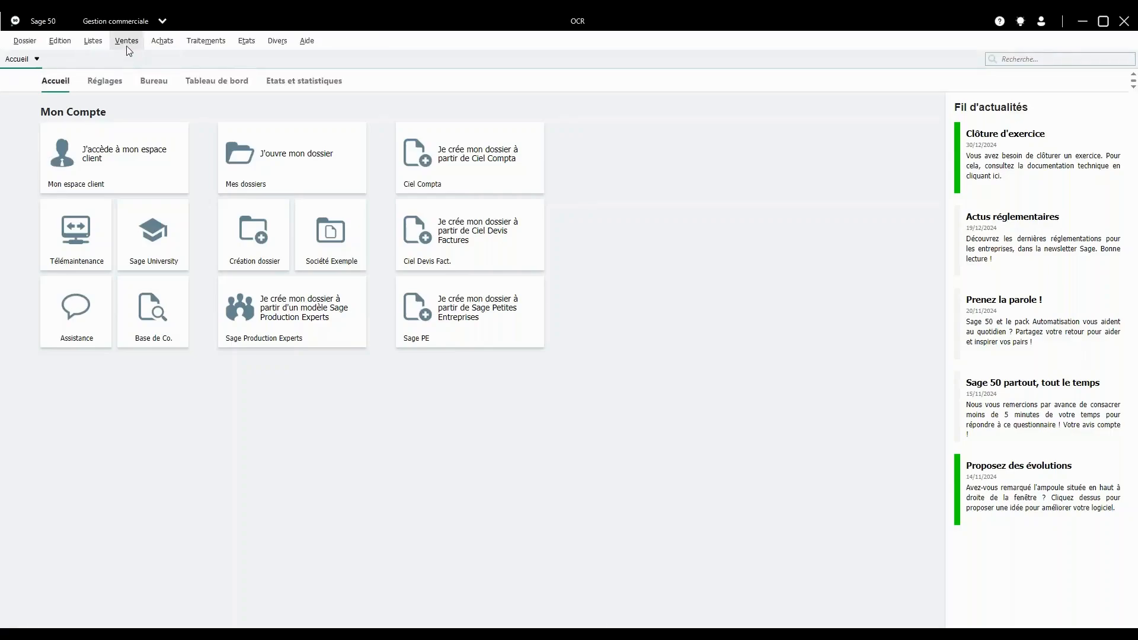
pyautogui.click(126, 41)
pyautogui.click(153, 191)
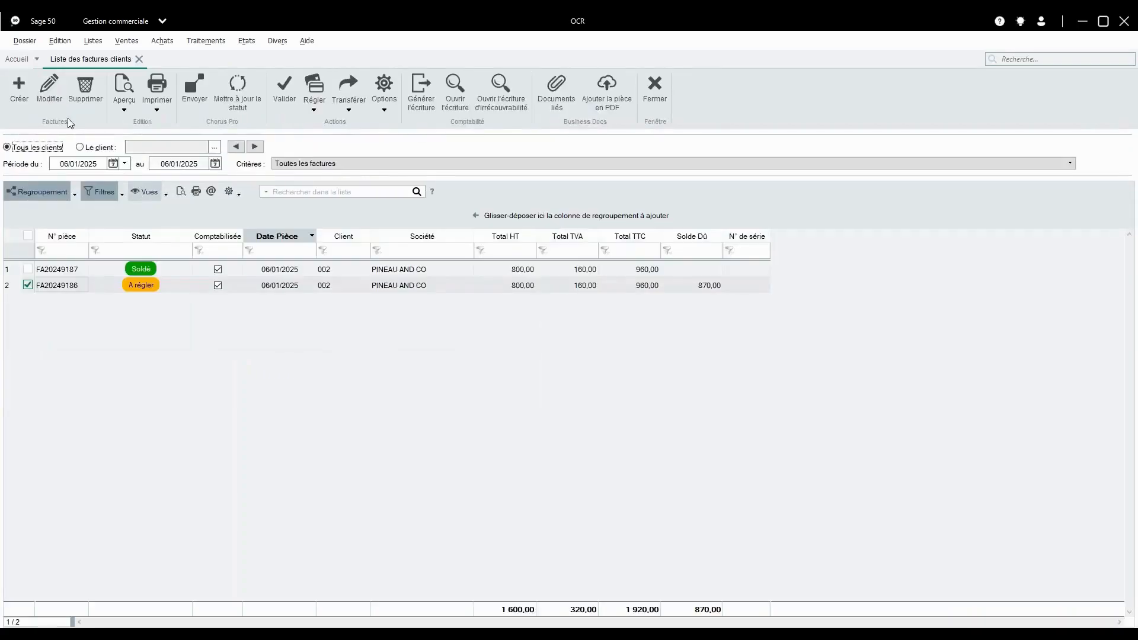
# Create a customer invoice for PINEAU AND CO with one line for the article ORDINATEUR.
pyautogui.click(20, 93)
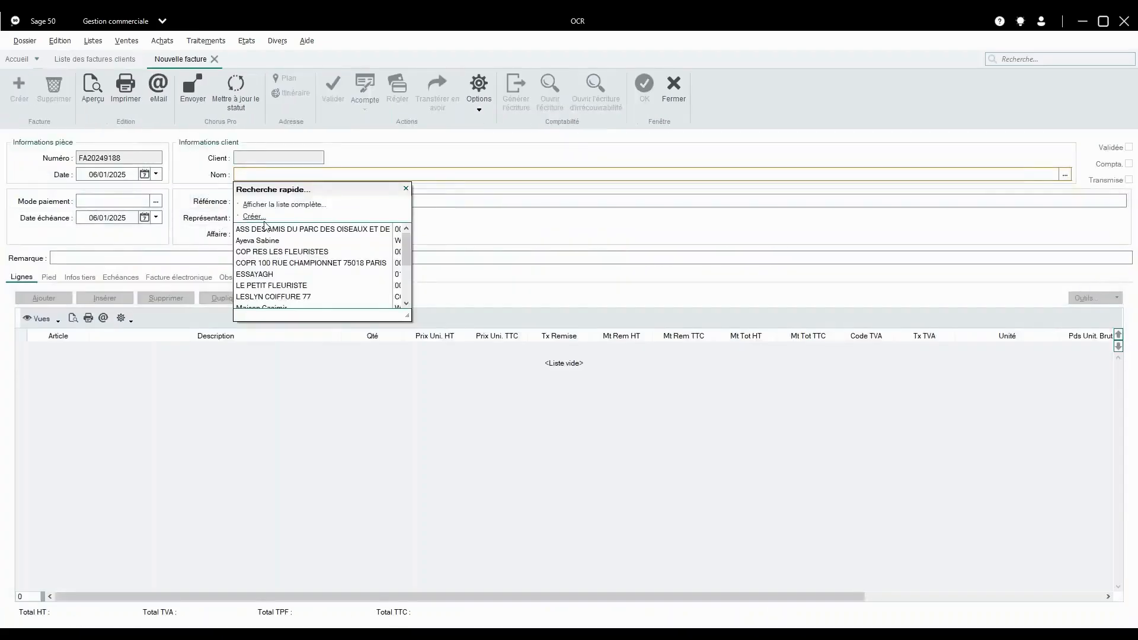
pyautogui.click(264, 229)
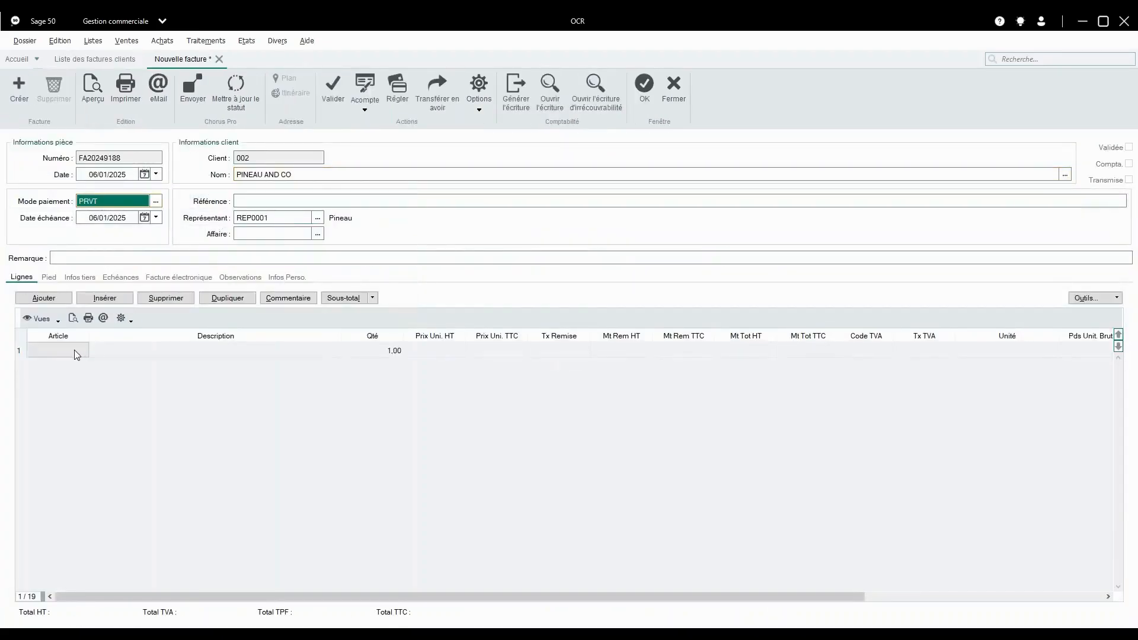
pyautogui.click(75, 351)
pyautogui.click(112, 405)
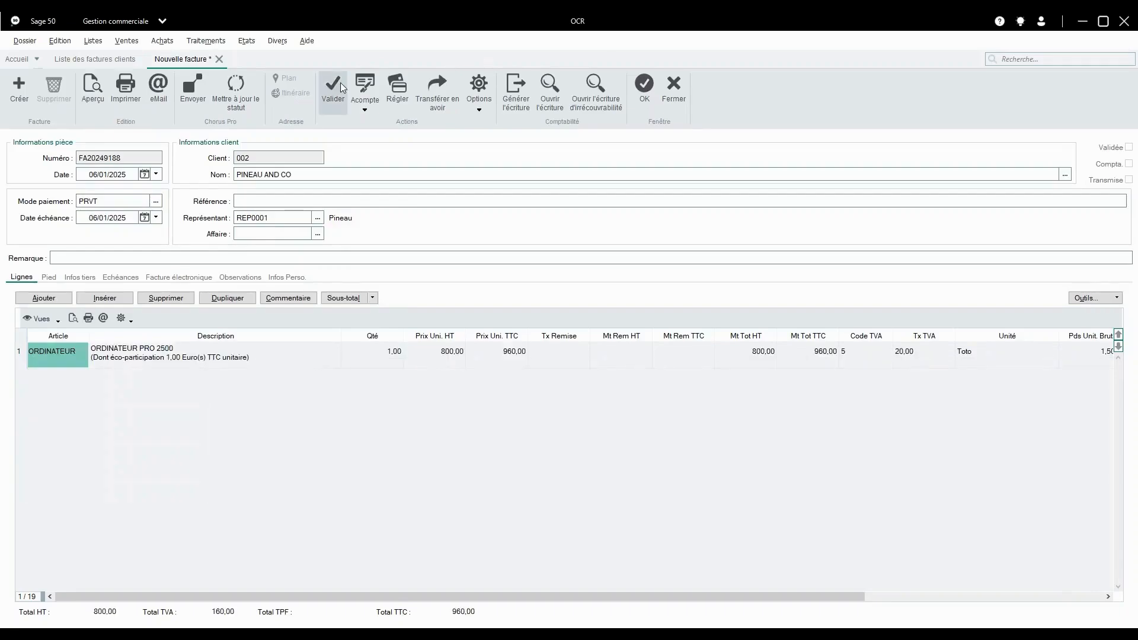
# Save and validate the new invoice, then dismiss the validation report.
pyautogui.click(328, 98)
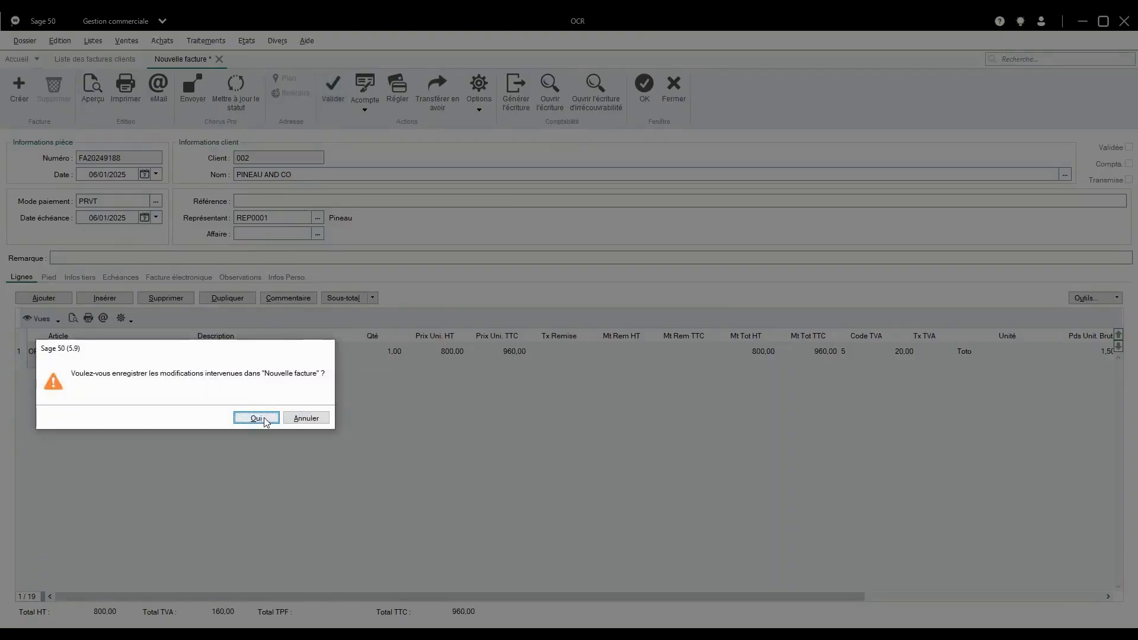
pyautogui.click(254, 416)
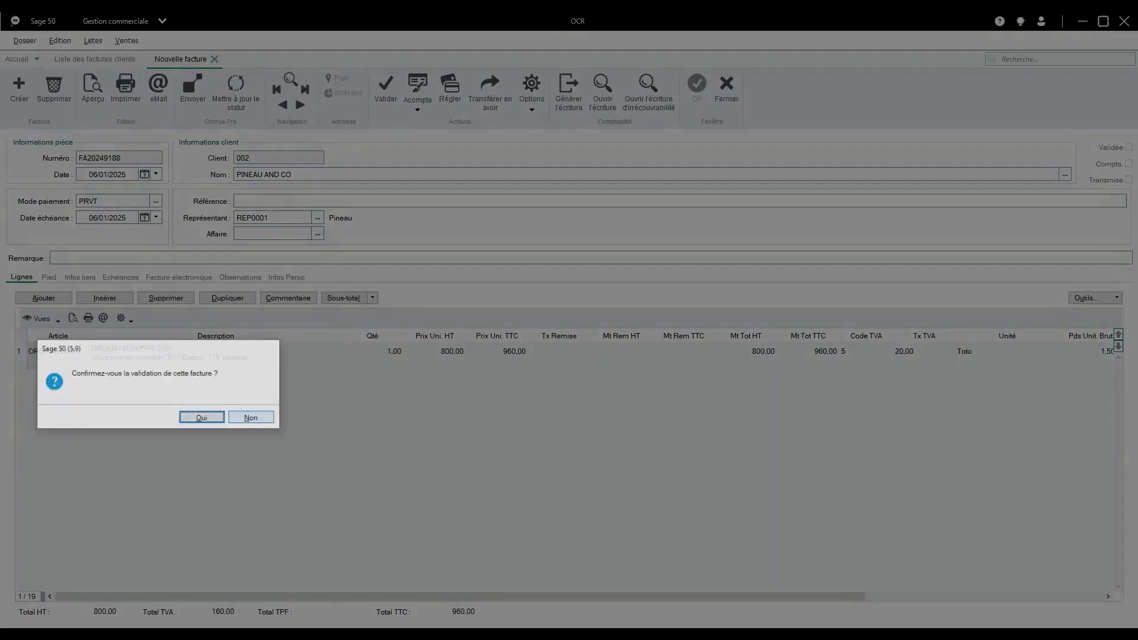
pyautogui.click(198, 419)
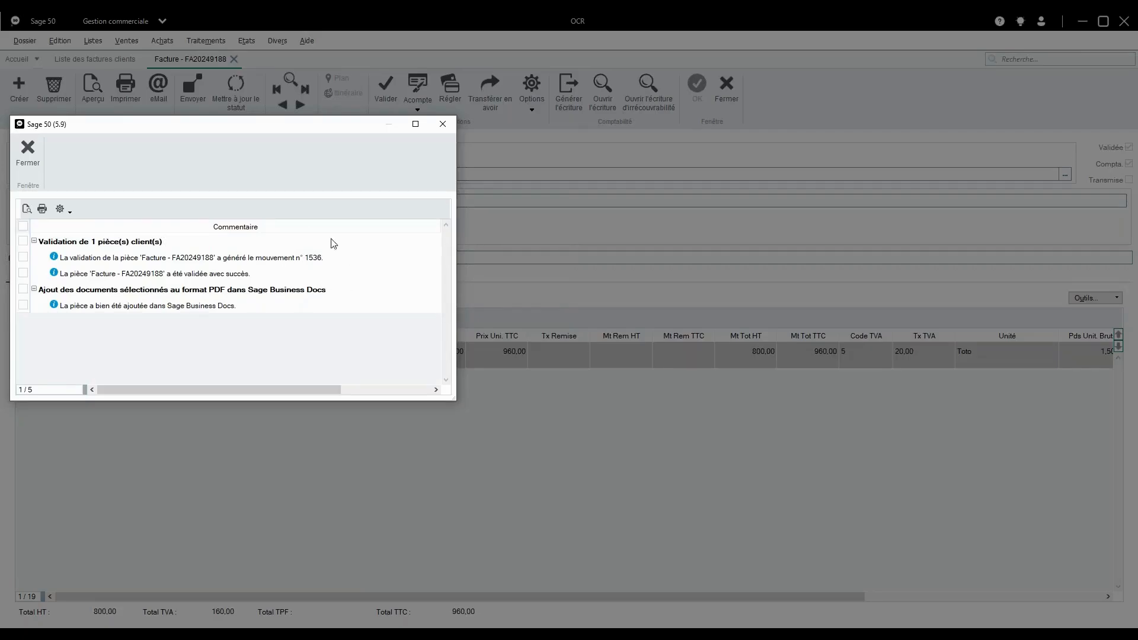
pyautogui.click(29, 155)
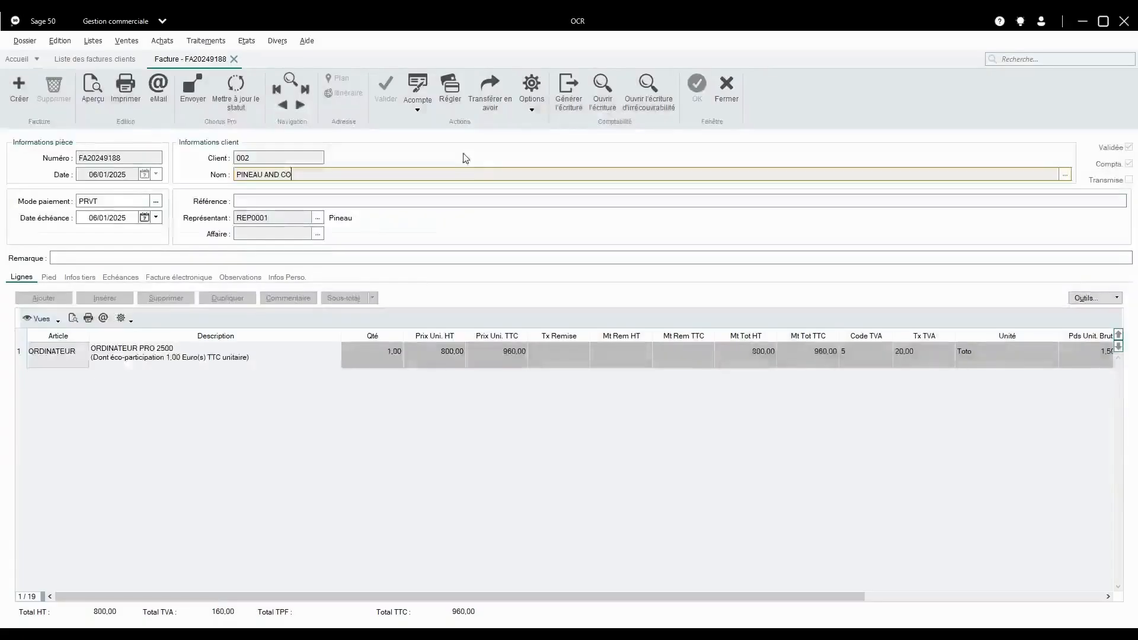
# Open the invoice's accounting entry, view its linked PDF document in an enlarged pane, and close the entry.
pyautogui.click(594, 111)
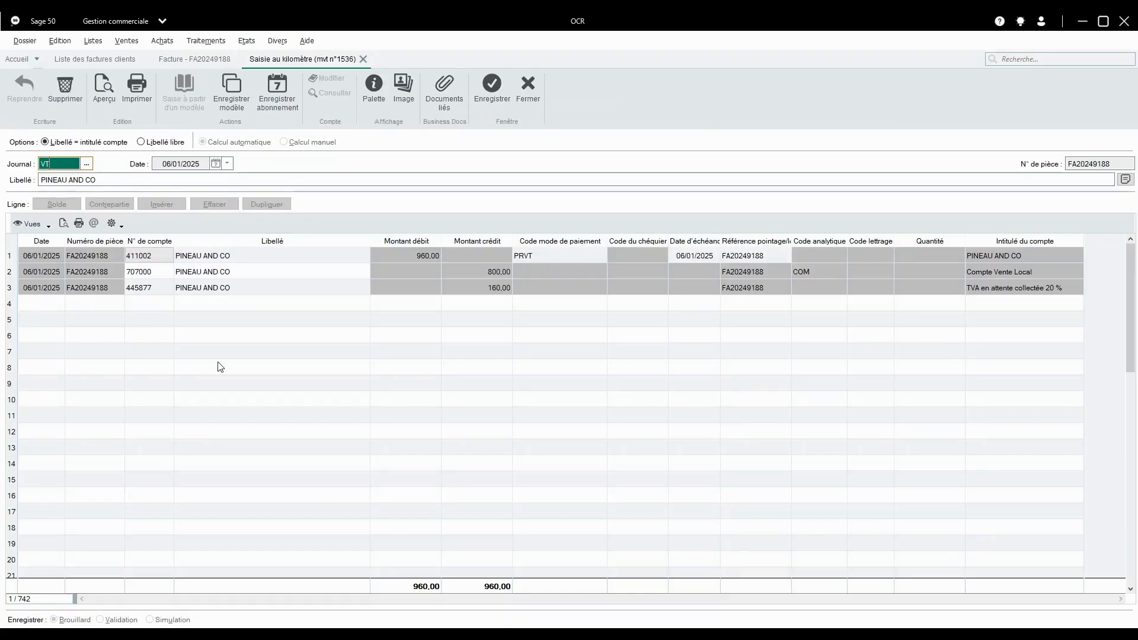
pyautogui.click(445, 92)
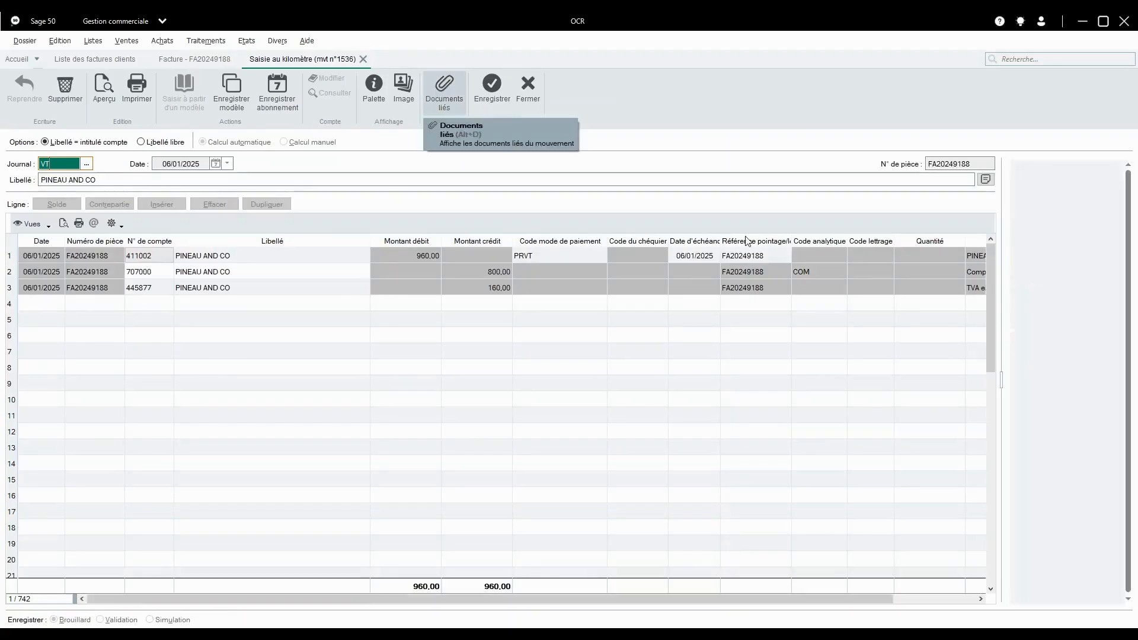
pyautogui.moveTo(1002, 378); pyautogui.dragTo(632, 408)
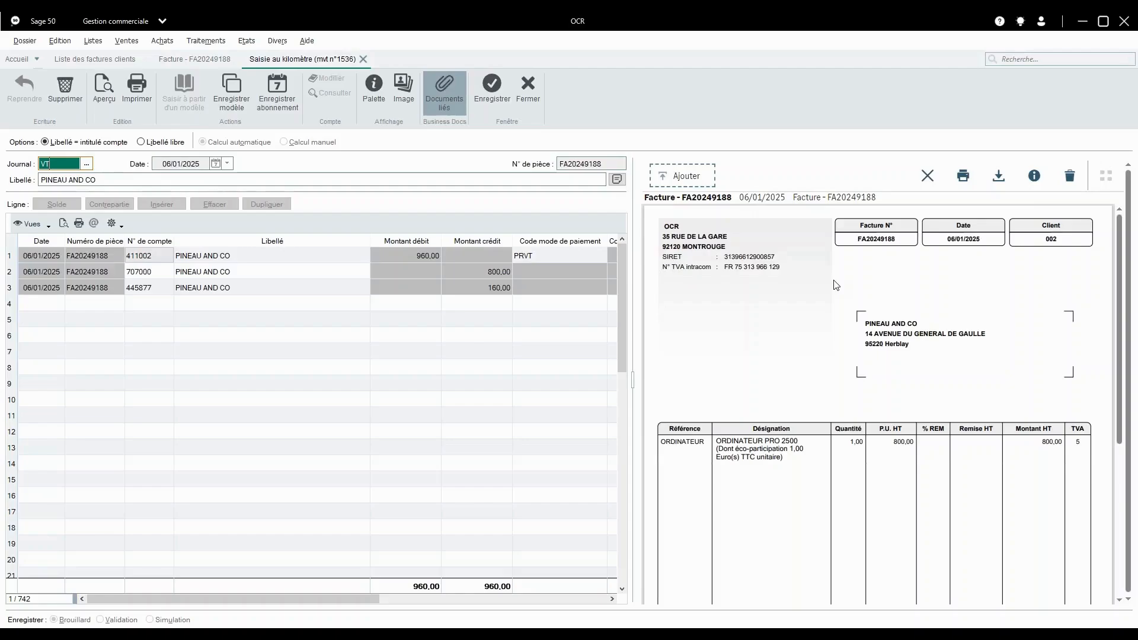
pyautogui.click(528, 95)
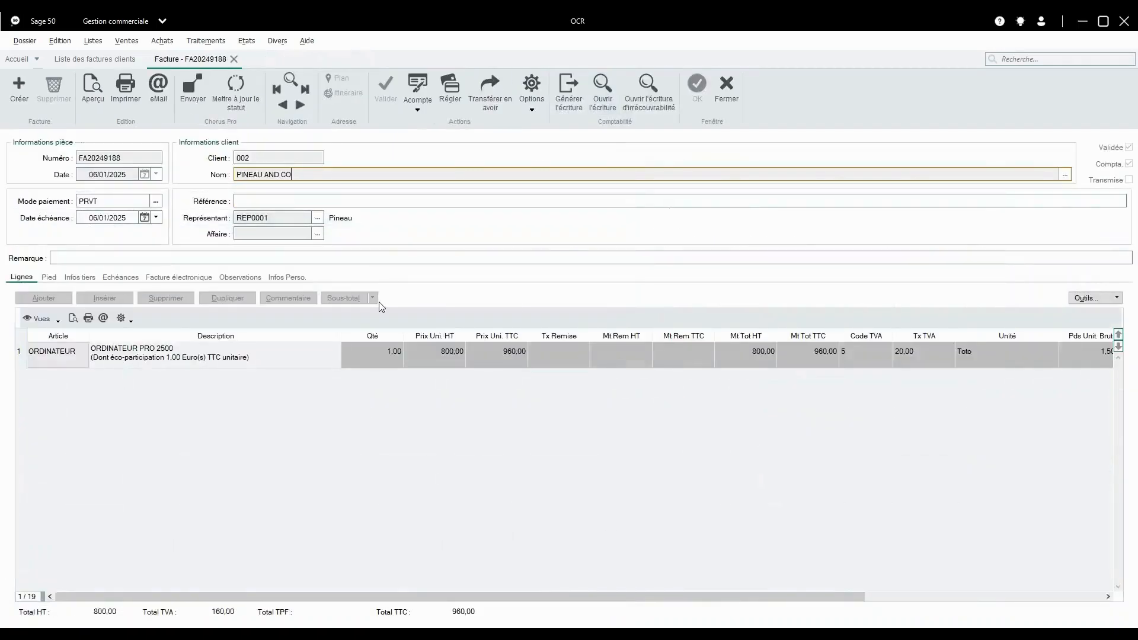
# Record the payment settling the validated invoice, then close the invoice and the customer invoice list.
pyautogui.click(450, 90)
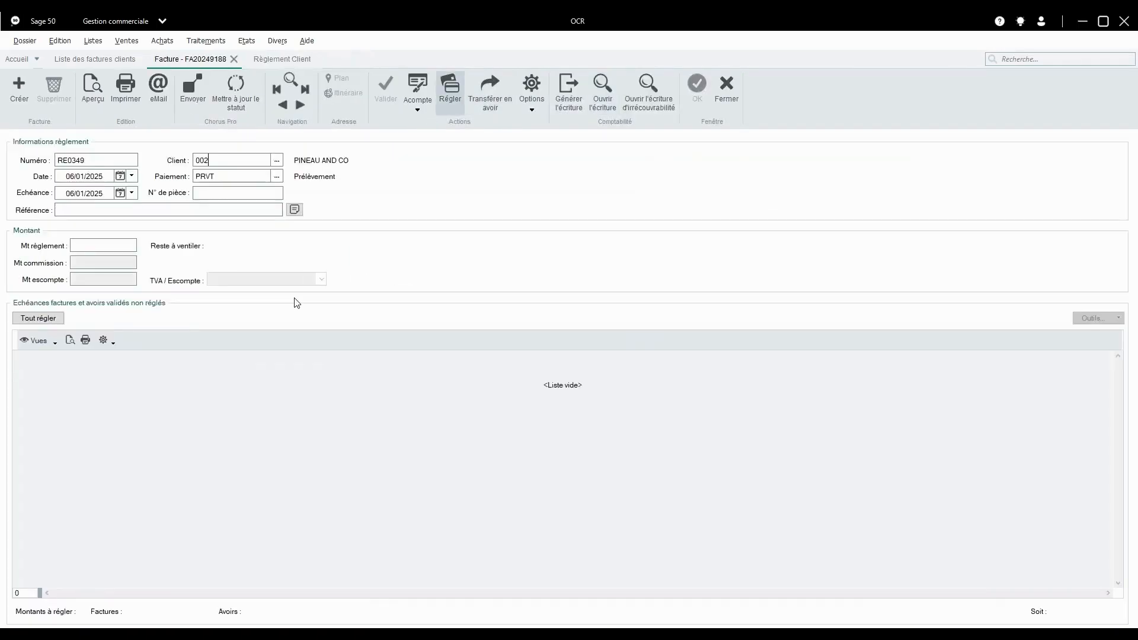
pyautogui.click(398, 89)
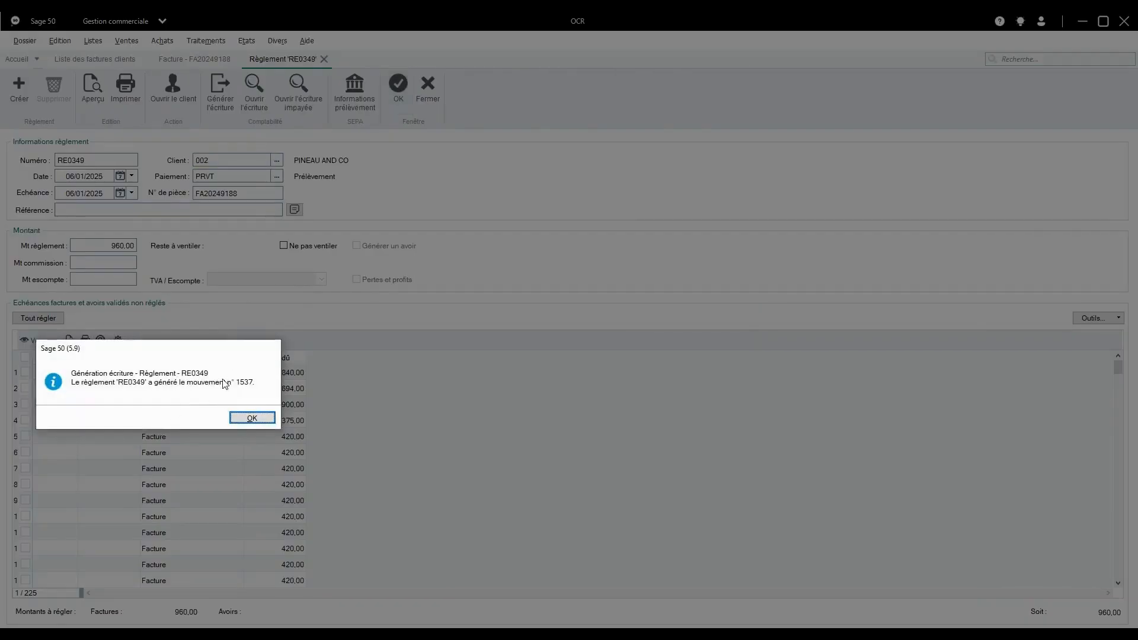
pyautogui.click(258, 422)
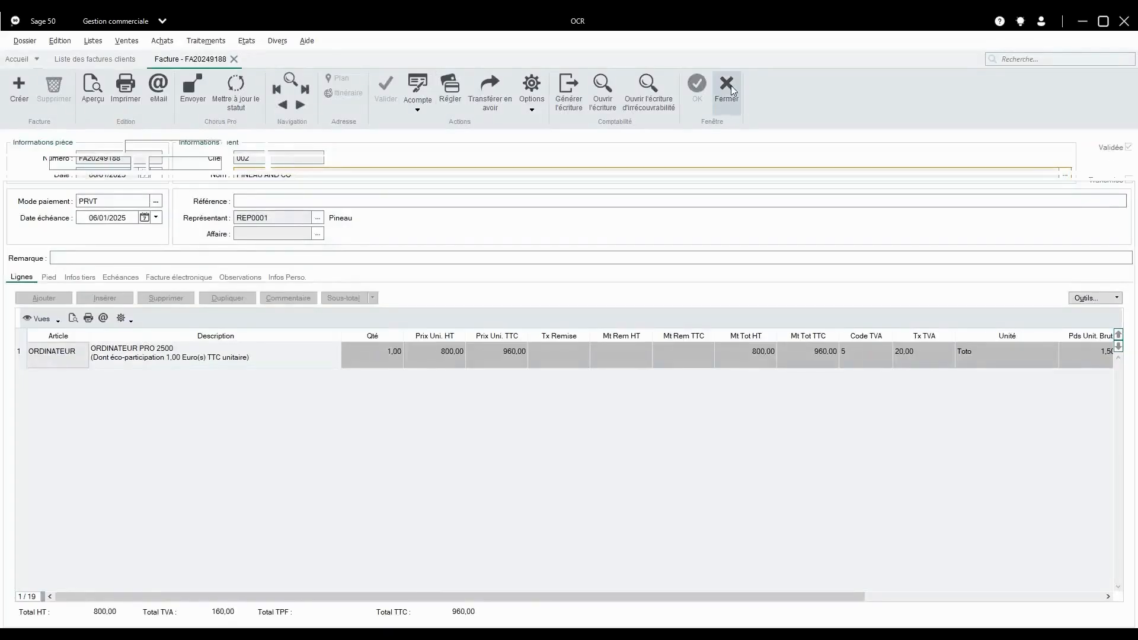
pyautogui.click(730, 86)
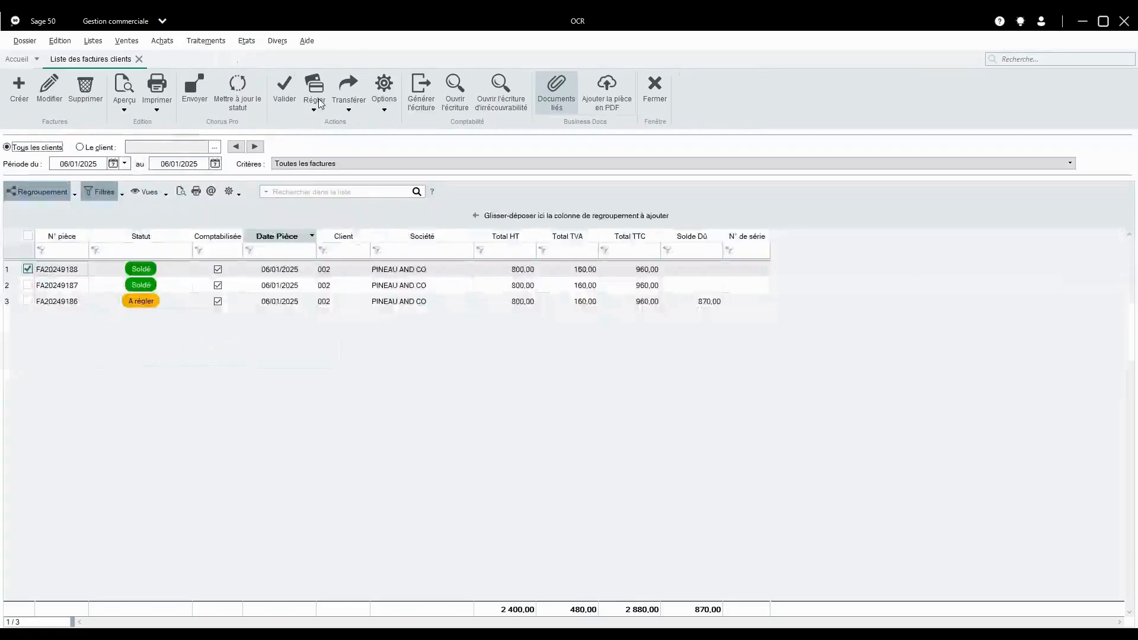
pyautogui.click(139, 59)
# Switch to the Comptabilité module and list the accounting entries for the period 06/01/2025 to 06/01/2025.
pyautogui.click(162, 21)
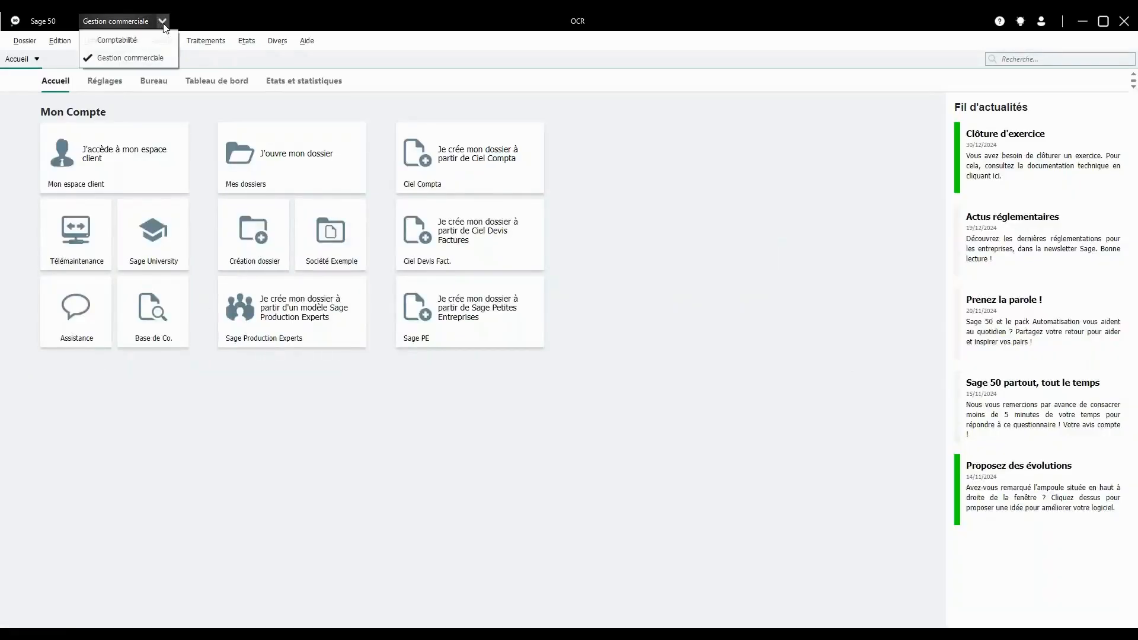
pyautogui.click(143, 37)
pyautogui.click(92, 41)
pyautogui.click(95, 61)
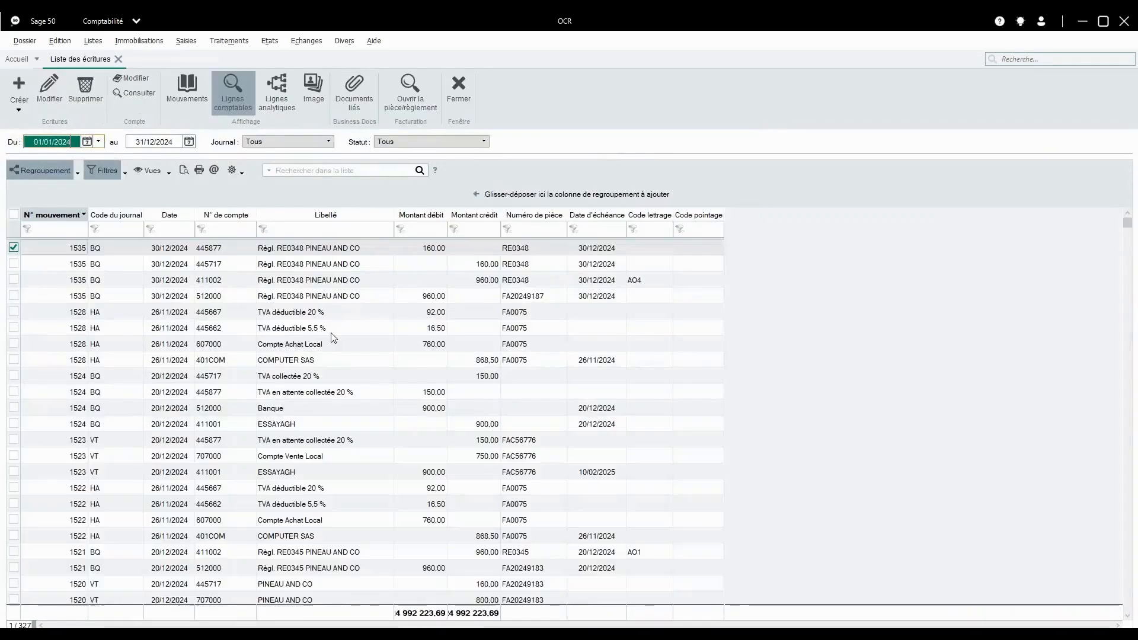
pyautogui.click(99, 142)
pyautogui.click(113, 158)
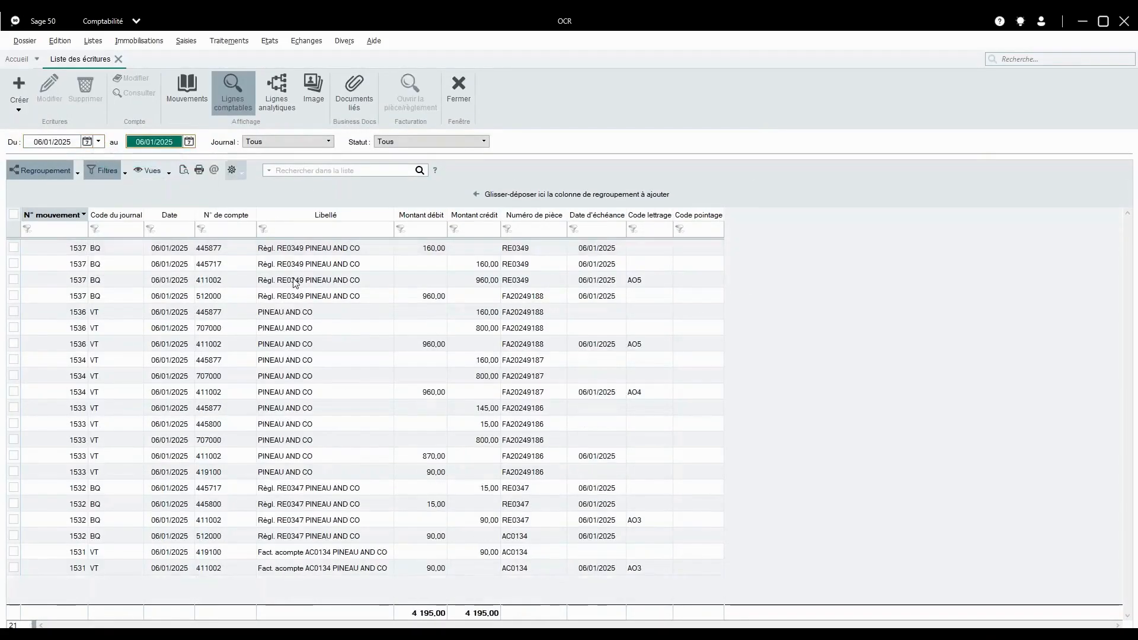
# Highlight the entry lines of movements 1536 and 1537 in turn, and the two 411002 lines sharing lettering code AO5.
pyautogui.moveTo(240, 311); pyautogui.dragTo(237, 347)
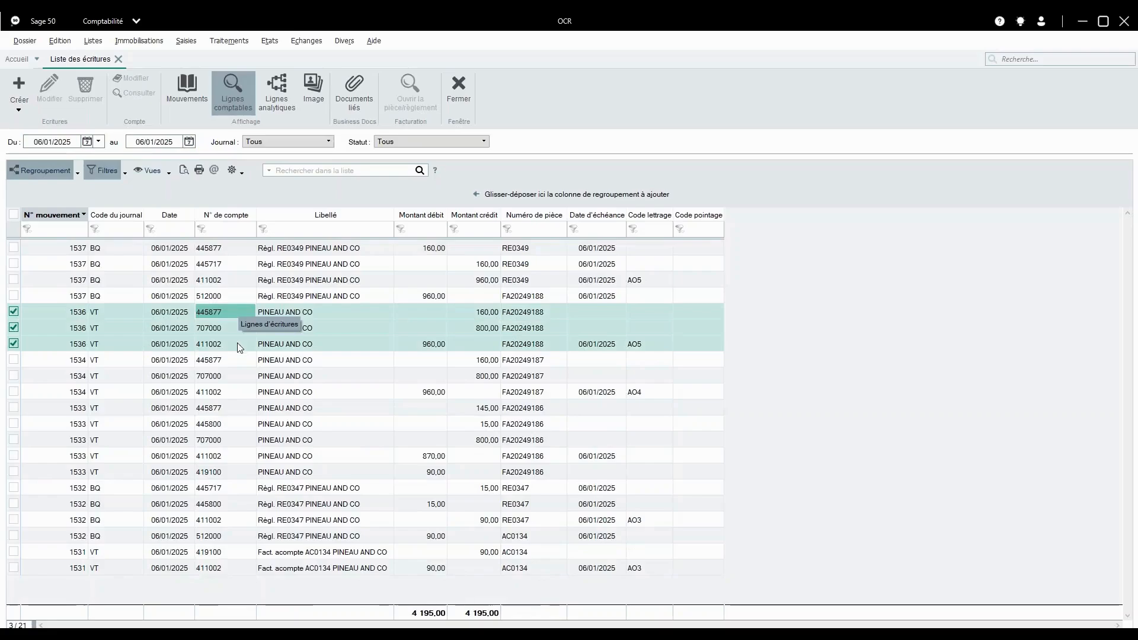
pyautogui.moveTo(238, 248); pyautogui.dragTo(237, 294)
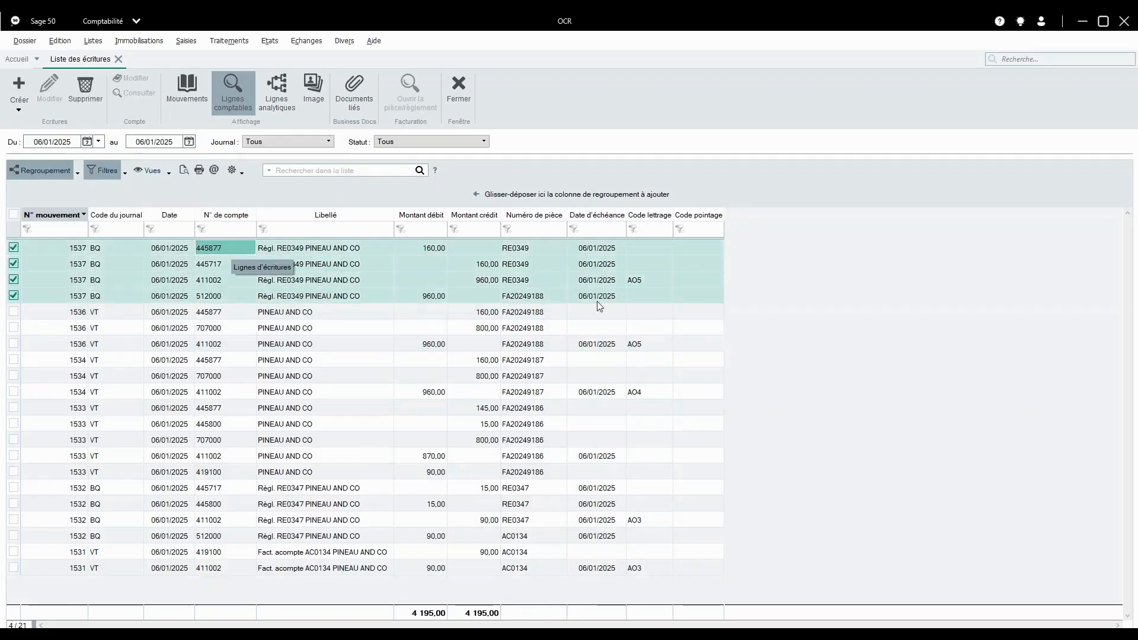
pyautogui.click(651, 280)
pyautogui.keyDown('ctrl'); pyautogui.click(654, 344); pyautogui.keyUp('ctrl')
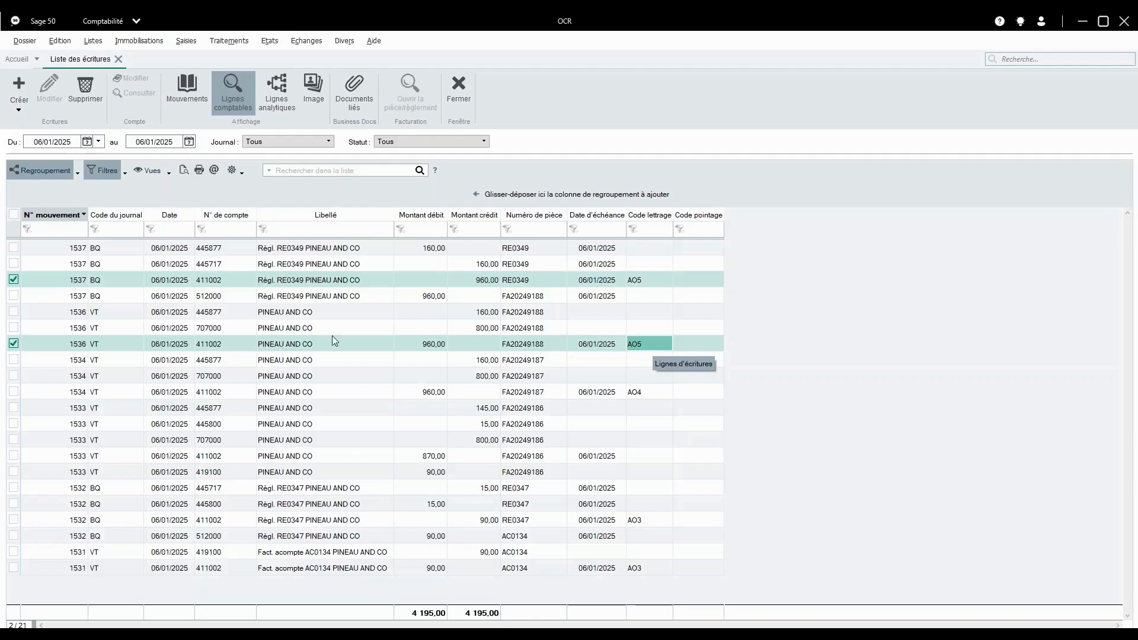
# Open the source invoice from a movement 1536 entry line, then close the invoice and the entries list.
pyautogui.click(366, 318)
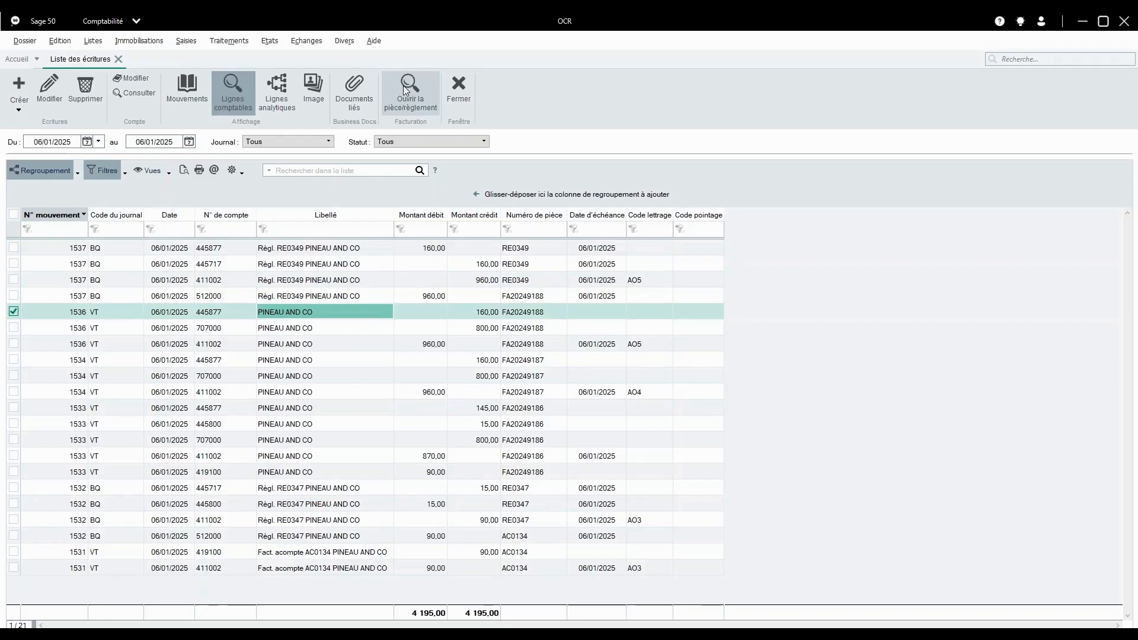
pyautogui.click(405, 89)
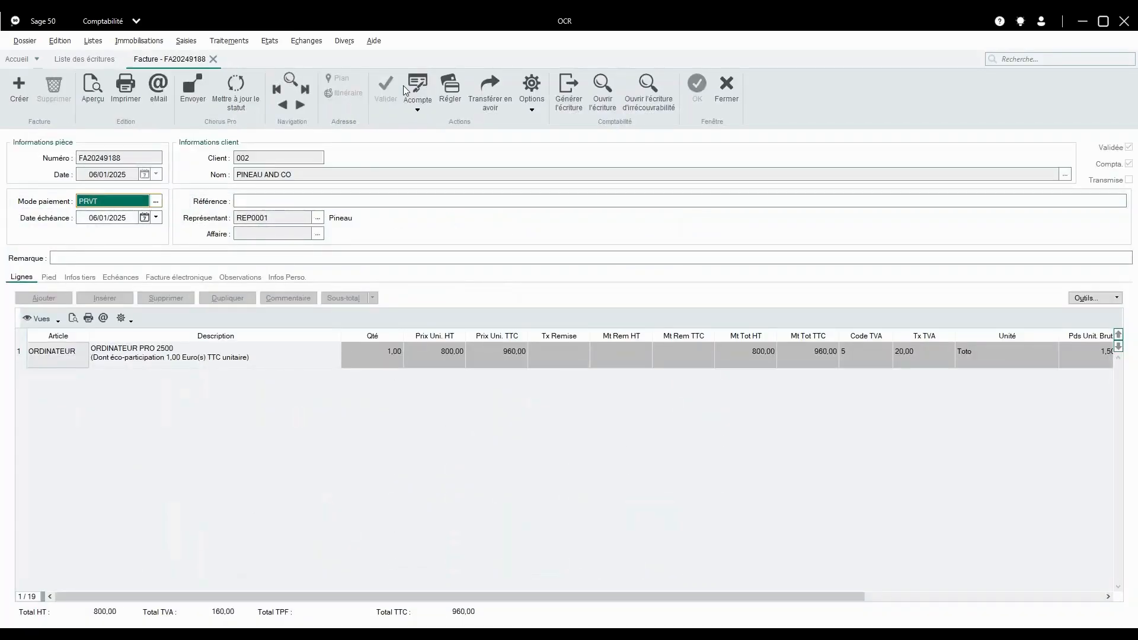
pyautogui.click(732, 99)
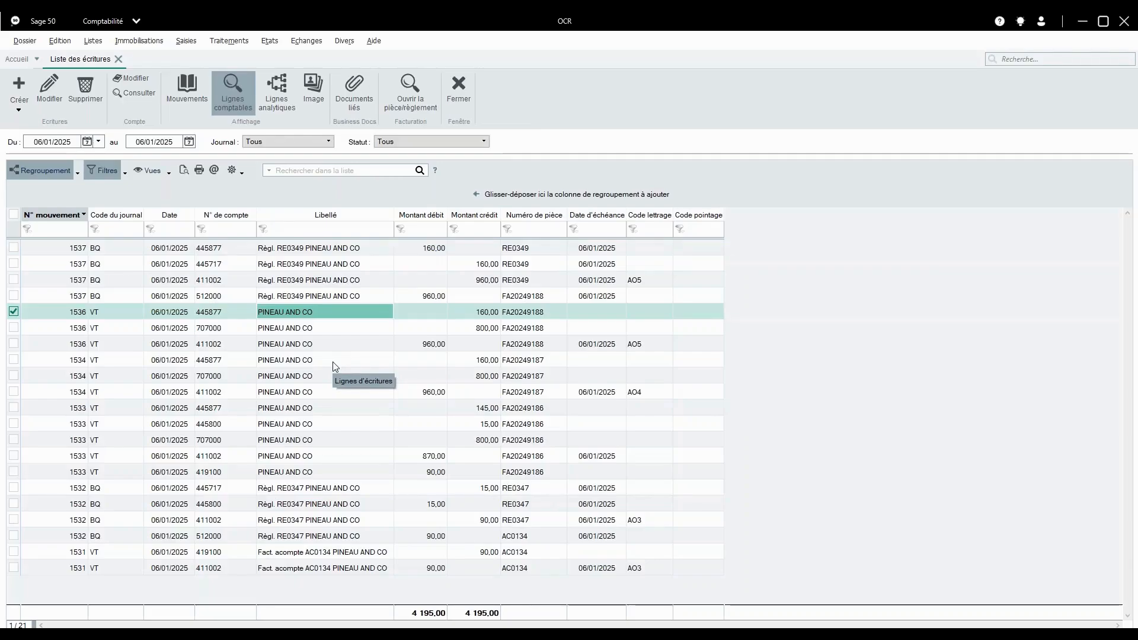
pyautogui.click(457, 90)
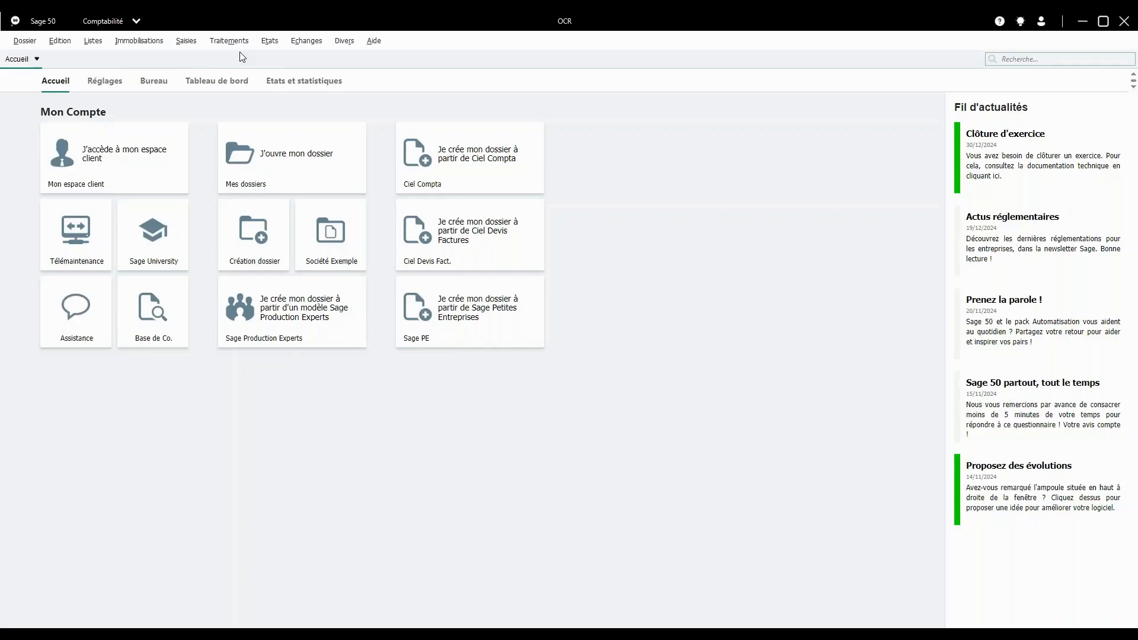
pyautogui.click(96, 43)
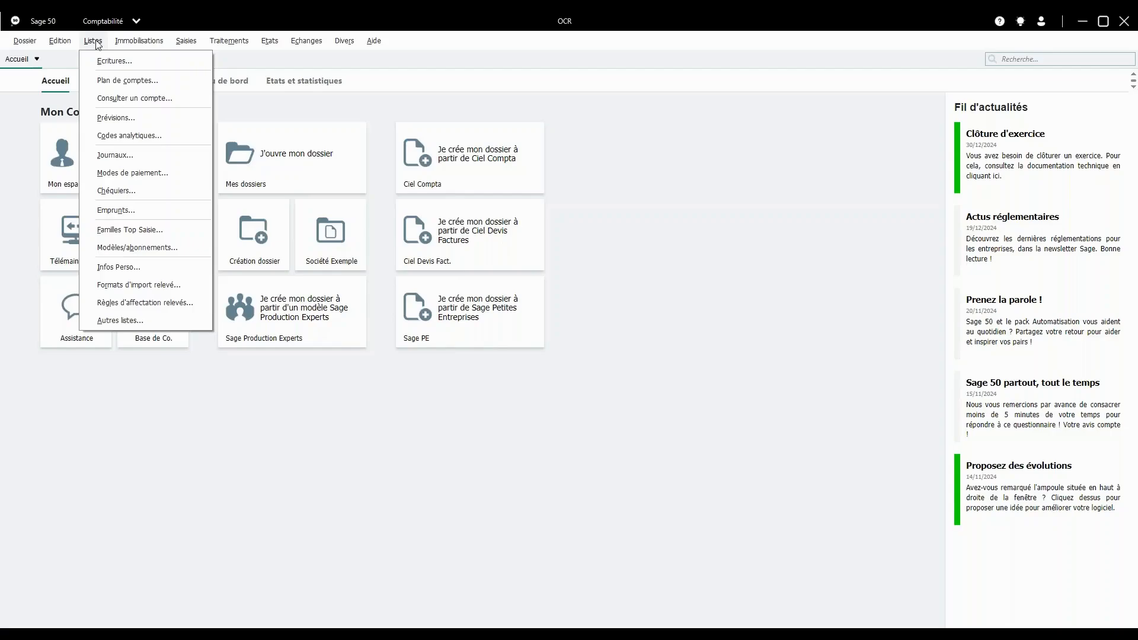
pyautogui.moveTo(131, 43)
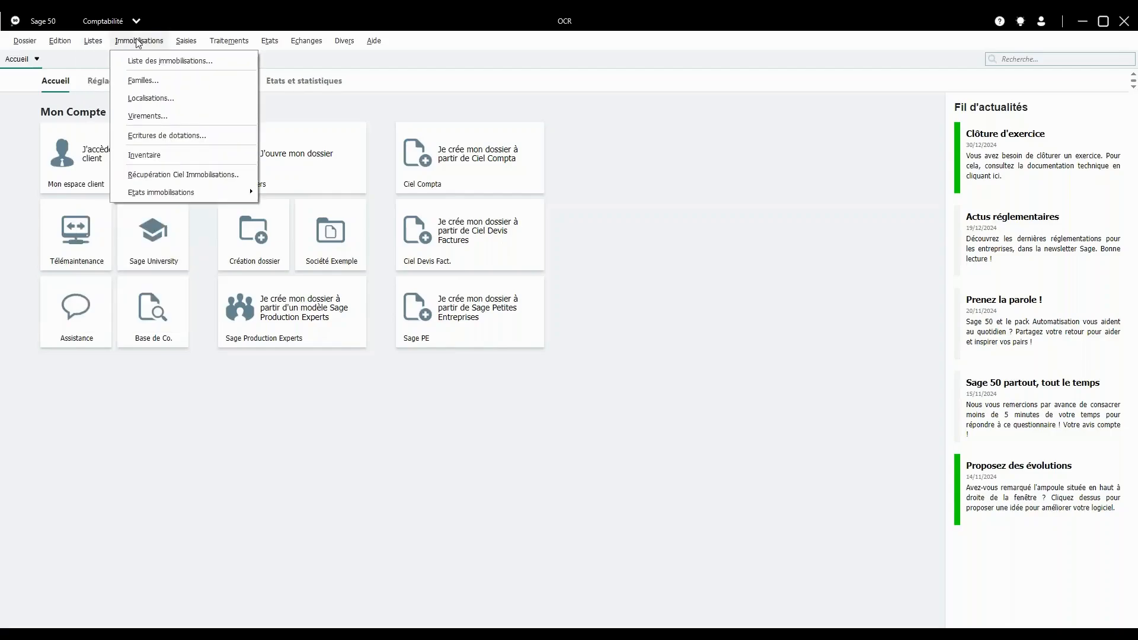
pyautogui.moveTo(182, 45)
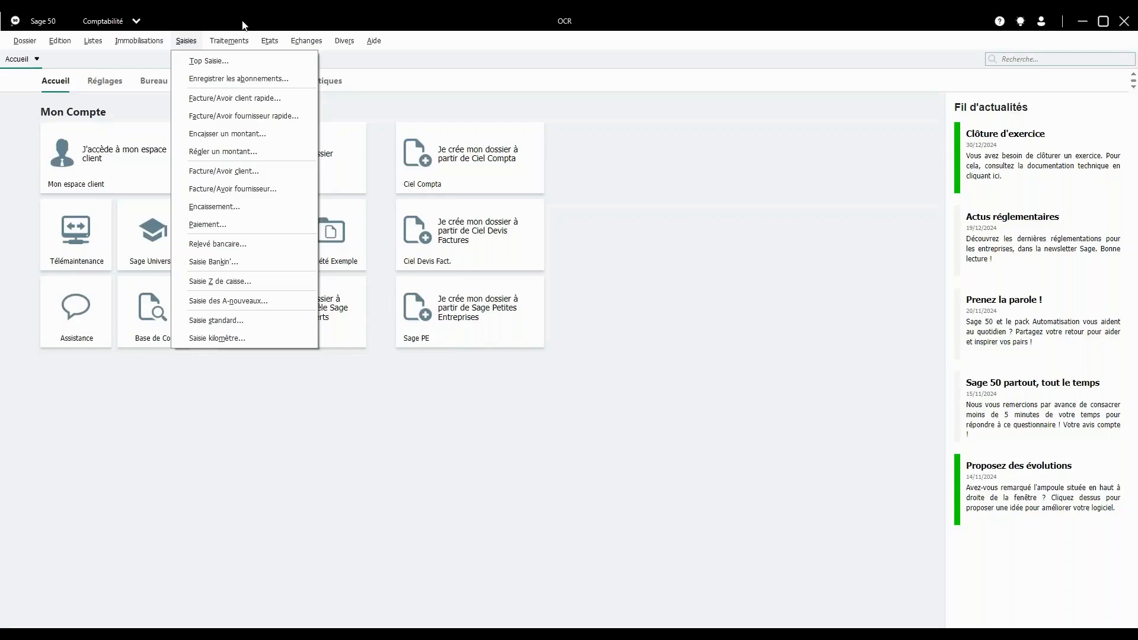
pyautogui.moveTo(220, 48)
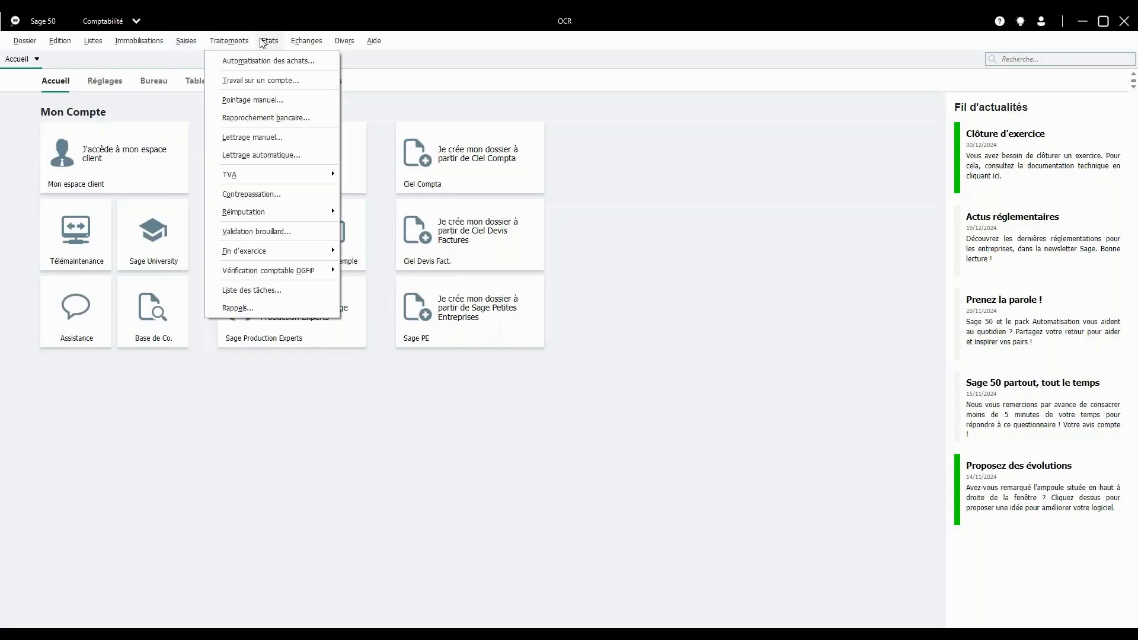
pyautogui.moveTo(267, 43)
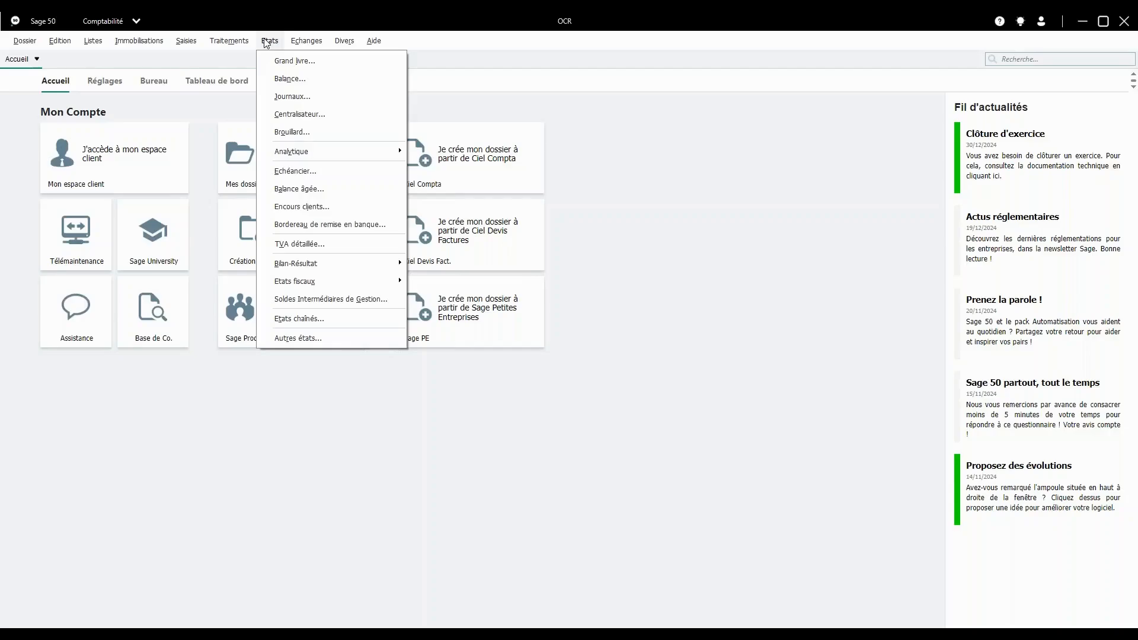
# Open the list of accounting entries again.
pyautogui.click(92, 41)
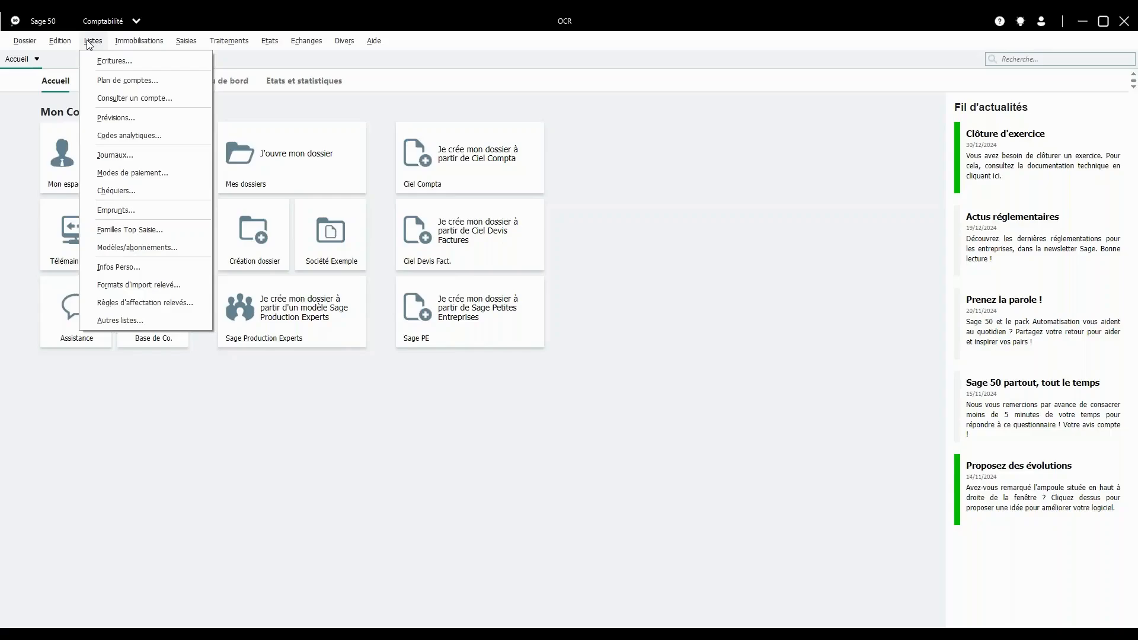
pyautogui.click(98, 60)
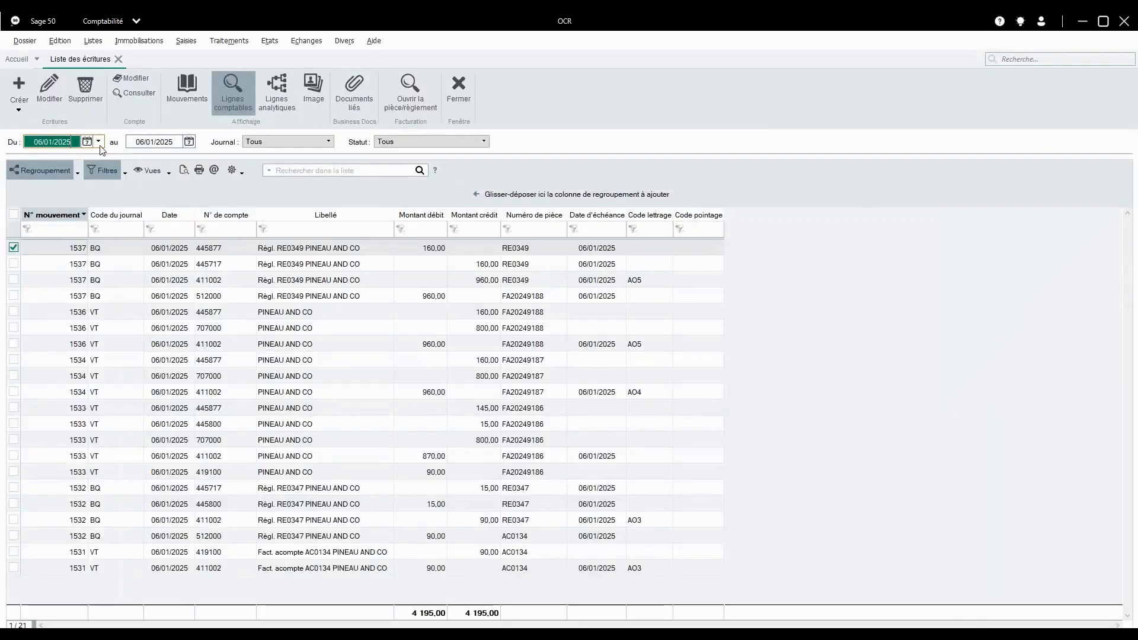
# Filter the entries list to the previous fiscal year, 01/01/2023 to 31/12/2023, reset it to the current entry period and close the list.
pyautogui.click(99, 145)
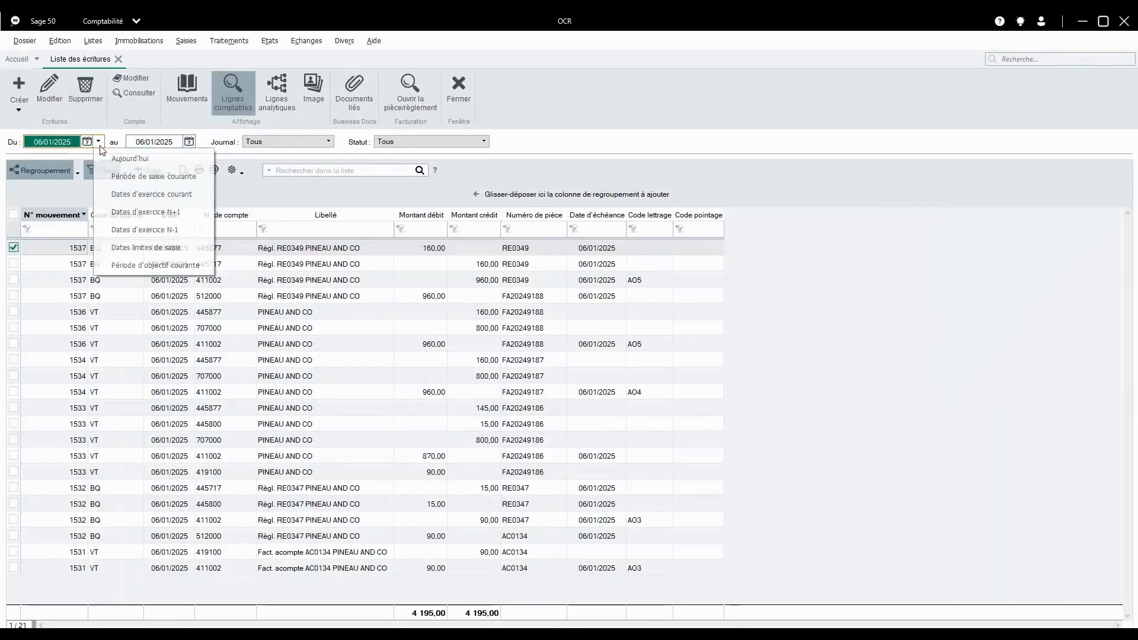
pyautogui.click(134, 233)
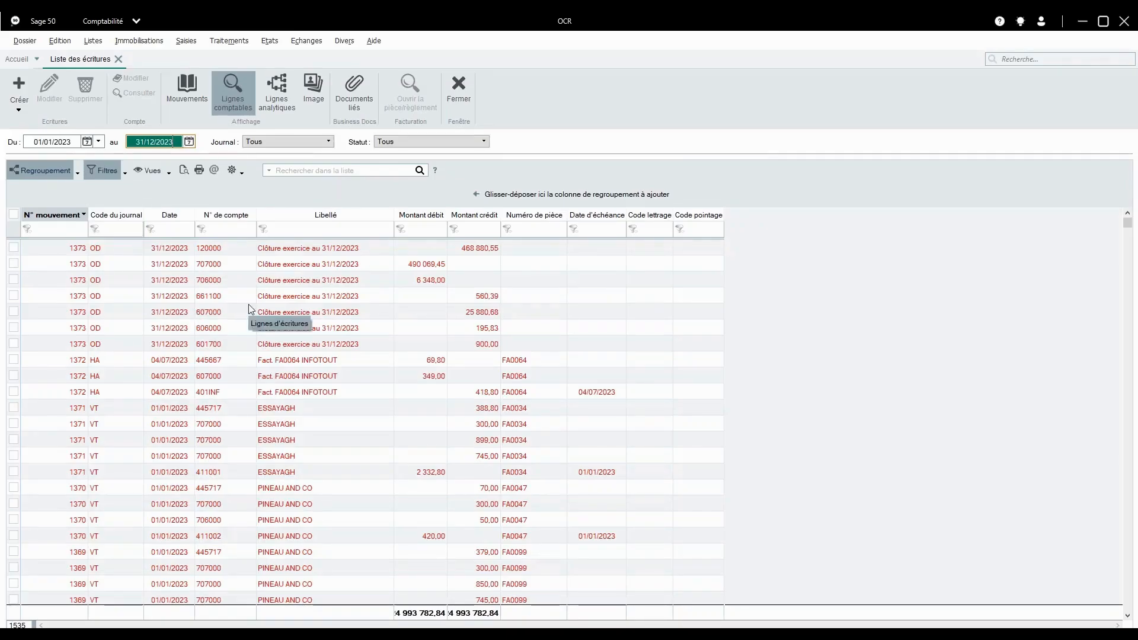
pyautogui.click(99, 141)
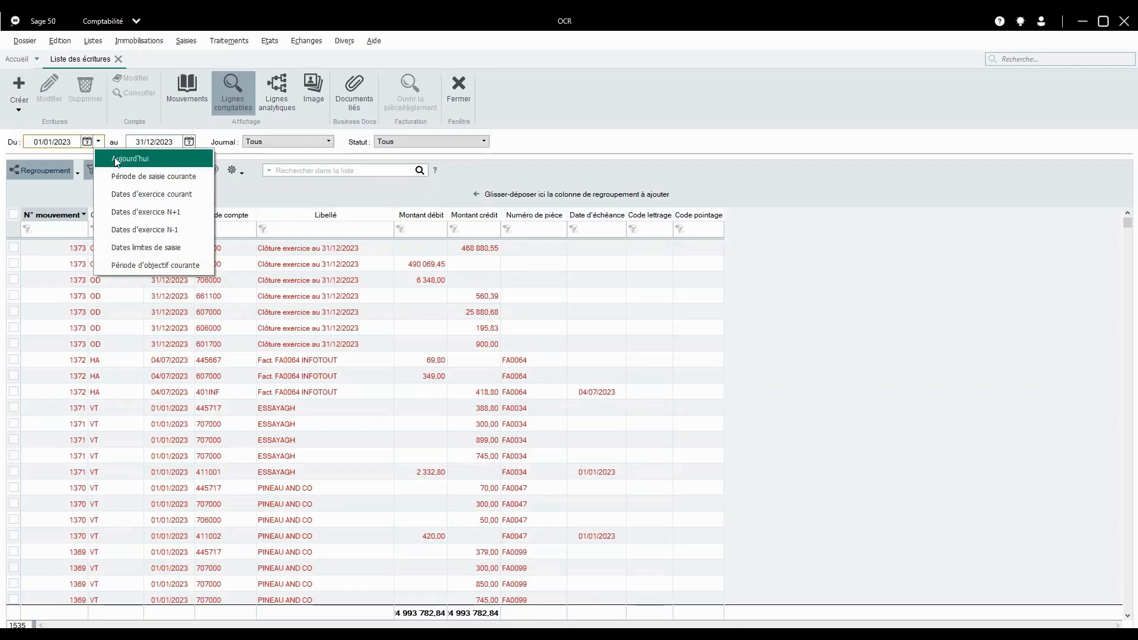
pyautogui.click(122, 174)
pyautogui.click(459, 85)
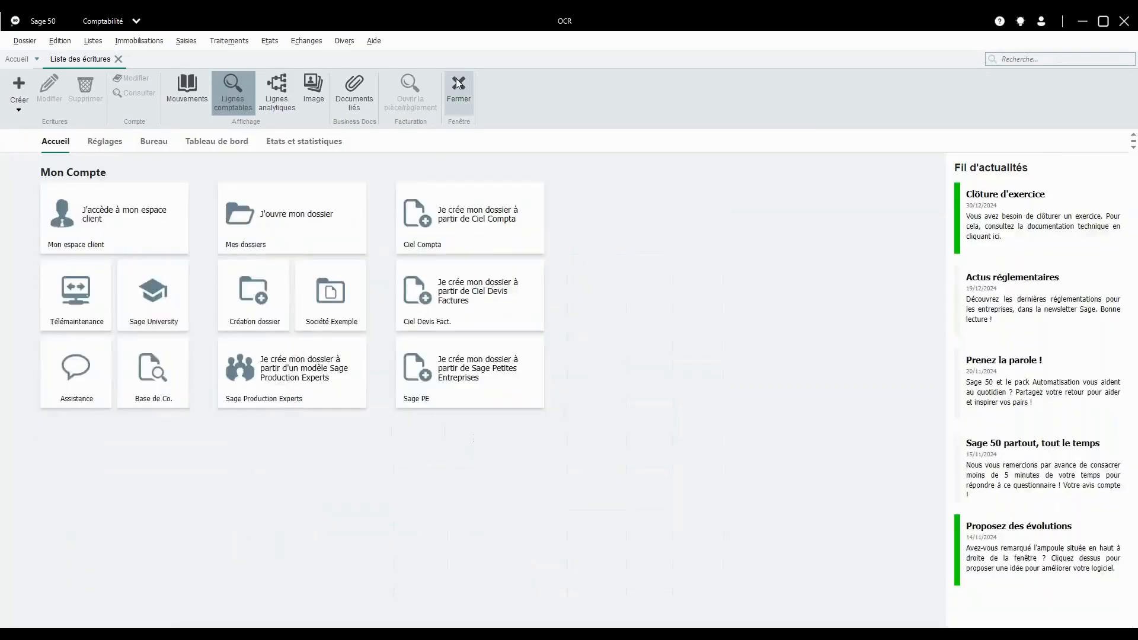
# Open the account work view for 411002 and show its movements for 01/01/2023 to 31/12/2023, followed by 01/01/2024 to 31/12/2025.
pyautogui.click(229, 41)
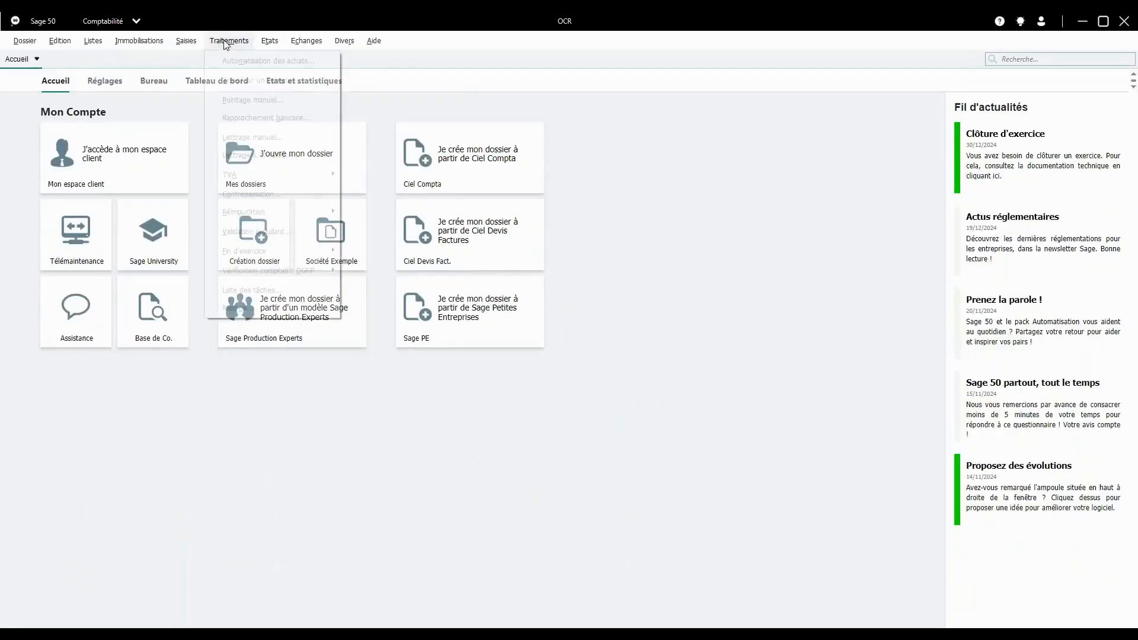
pyautogui.click(240, 80)
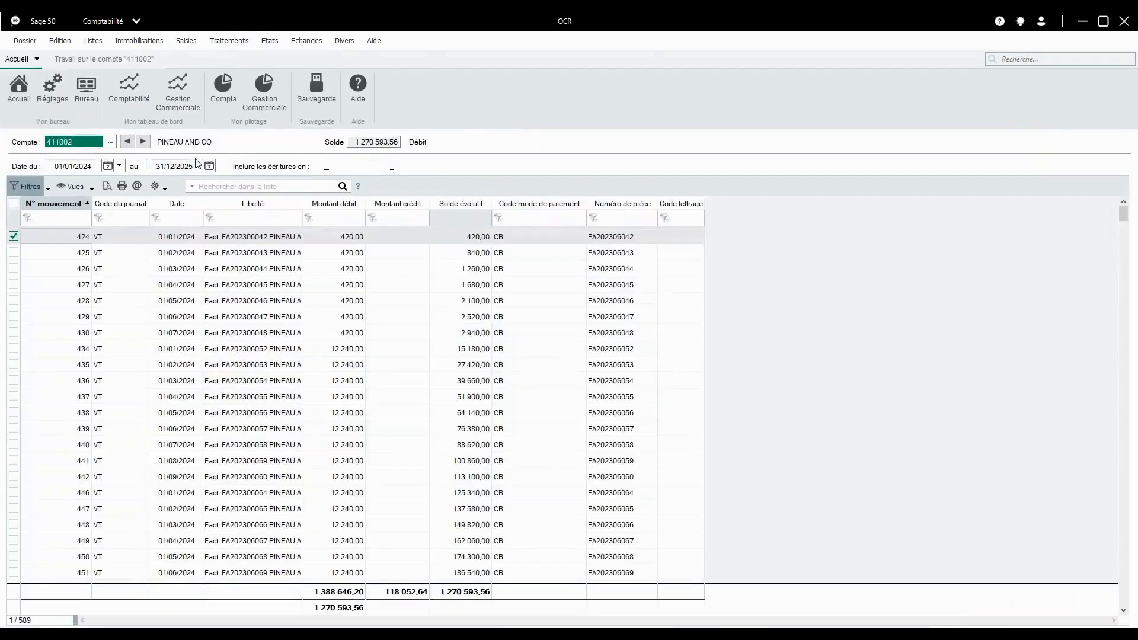
pyautogui.click(124, 167)
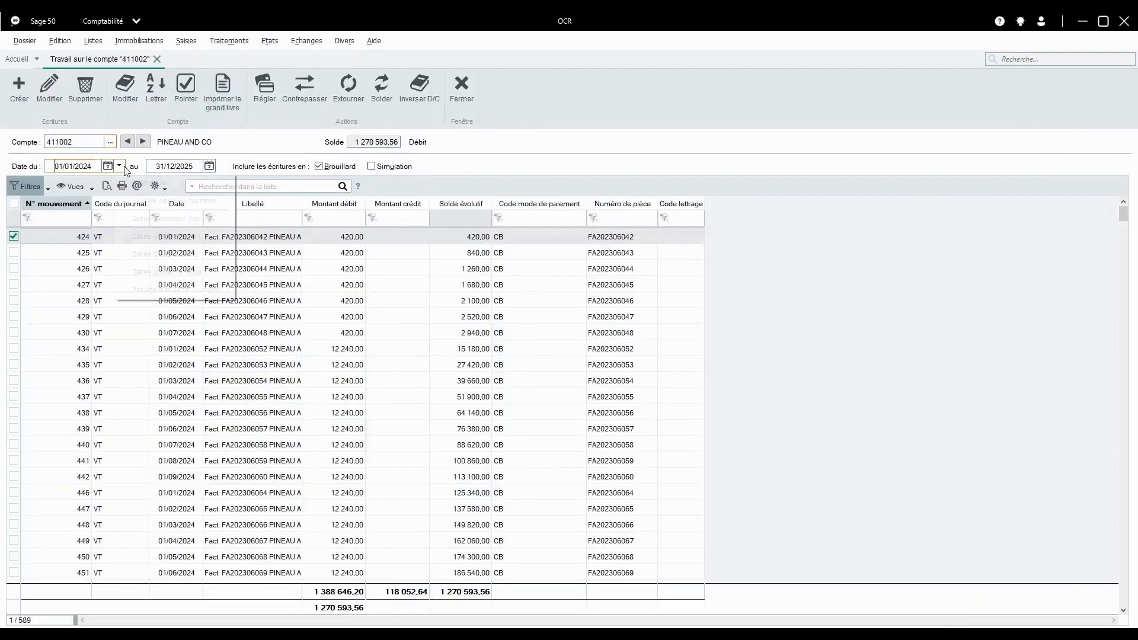
pyautogui.click(172, 252)
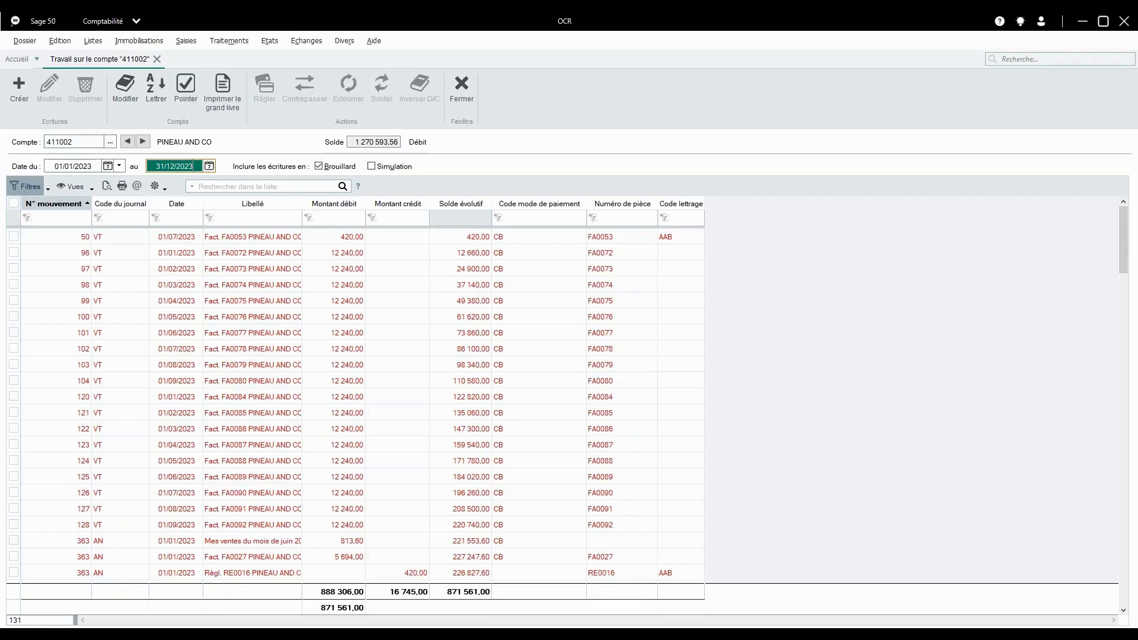
pyautogui.click(122, 167)
pyautogui.click(172, 201)
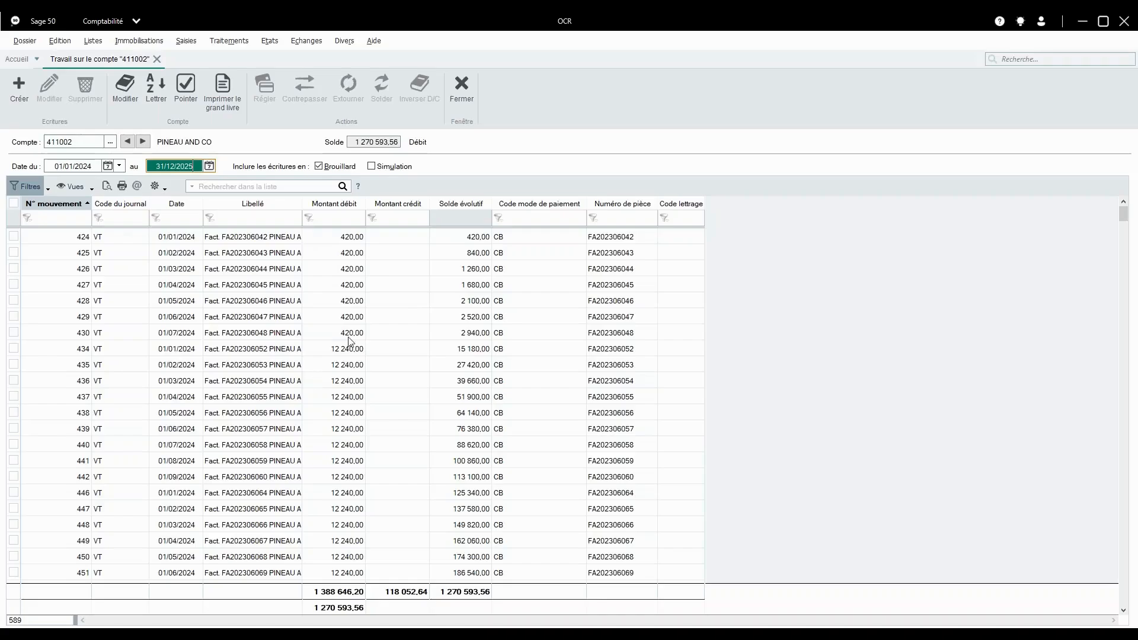
# View the general ledger print settings for account 411002, cancel the printout and close the account work view.
pyautogui.click(219, 95)
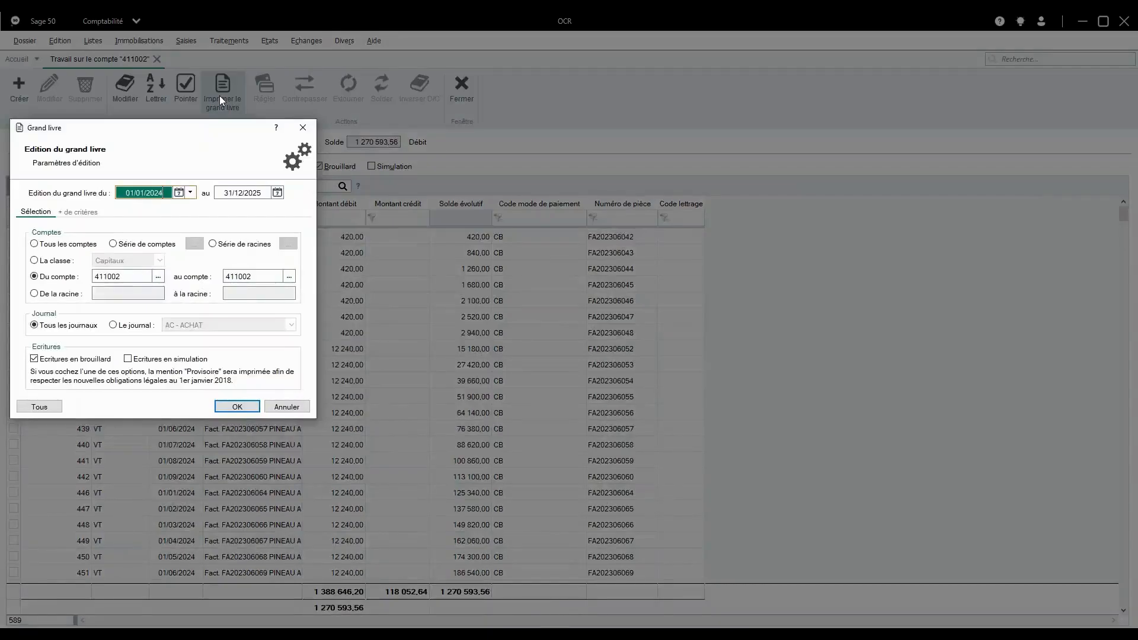
pyautogui.click(286, 410)
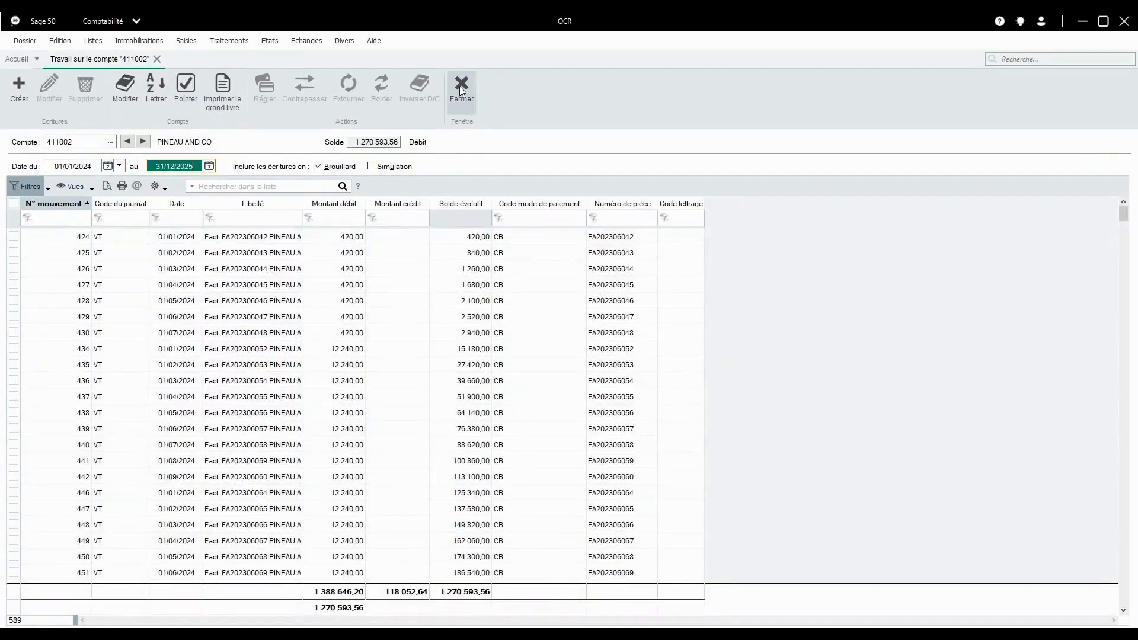
pyautogui.click(461, 90)
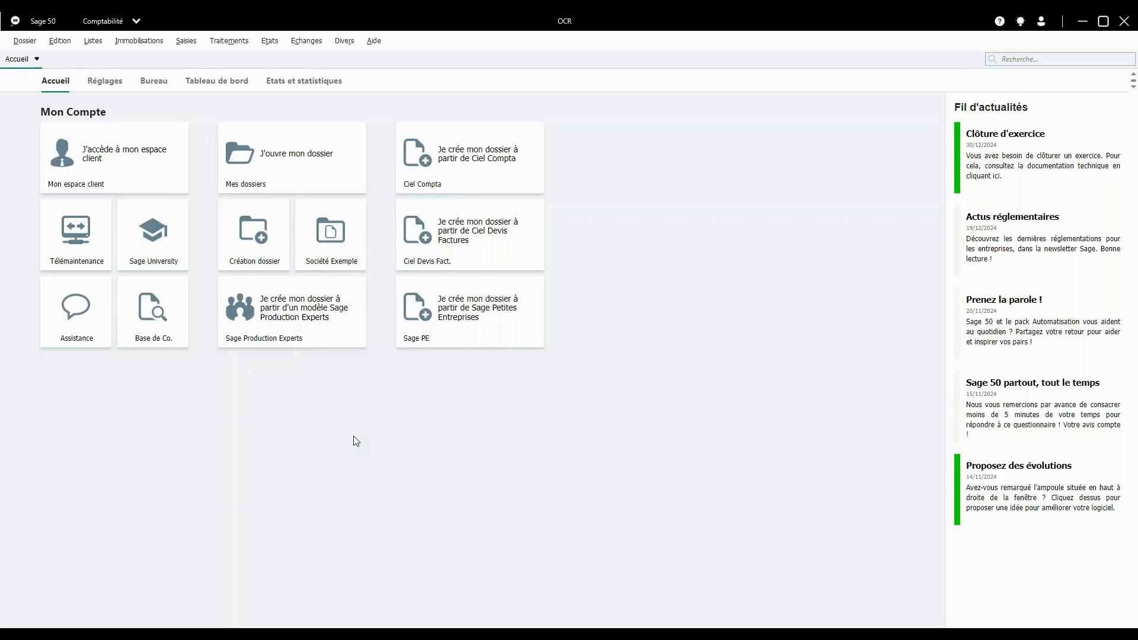
# Review the Divers settings in the Comptabilité preferences, including the manual lettering option, validate them and close the preferences.
pyautogui.click(21, 41)
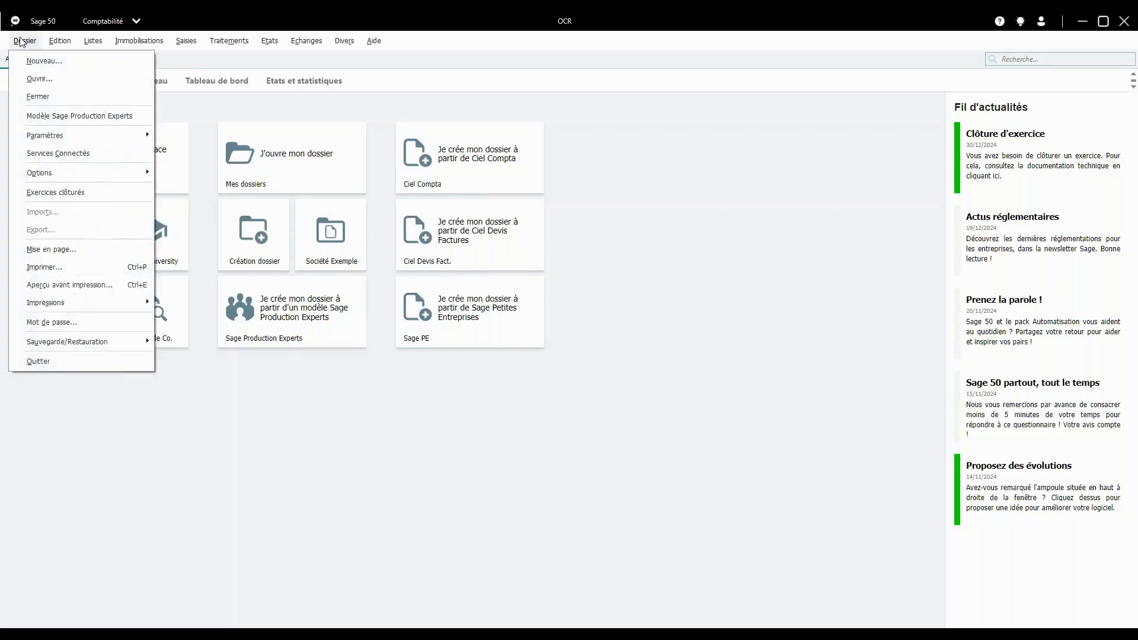
pyautogui.moveTo(69, 175)
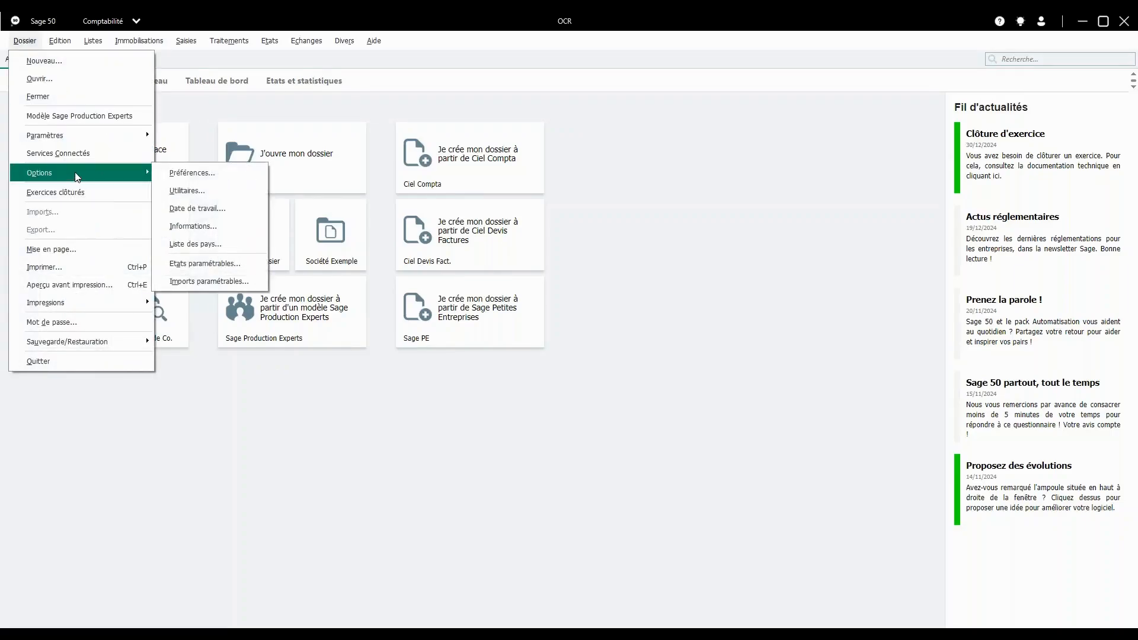
pyautogui.click(207, 175)
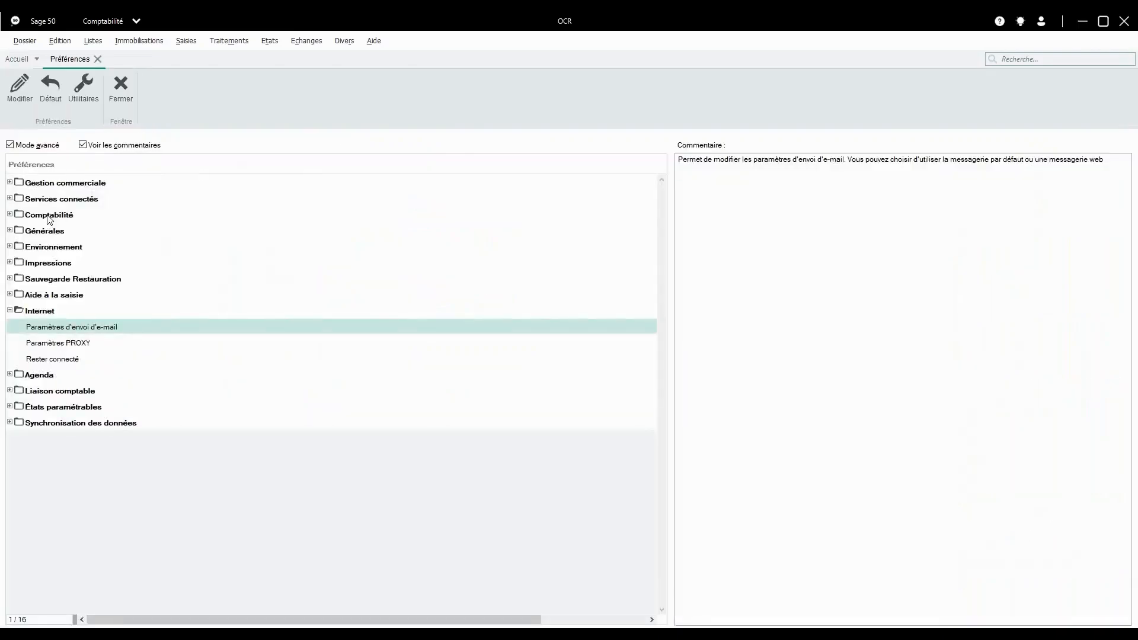
pyautogui.doubleClick(49, 218)
pyautogui.click(42, 283)
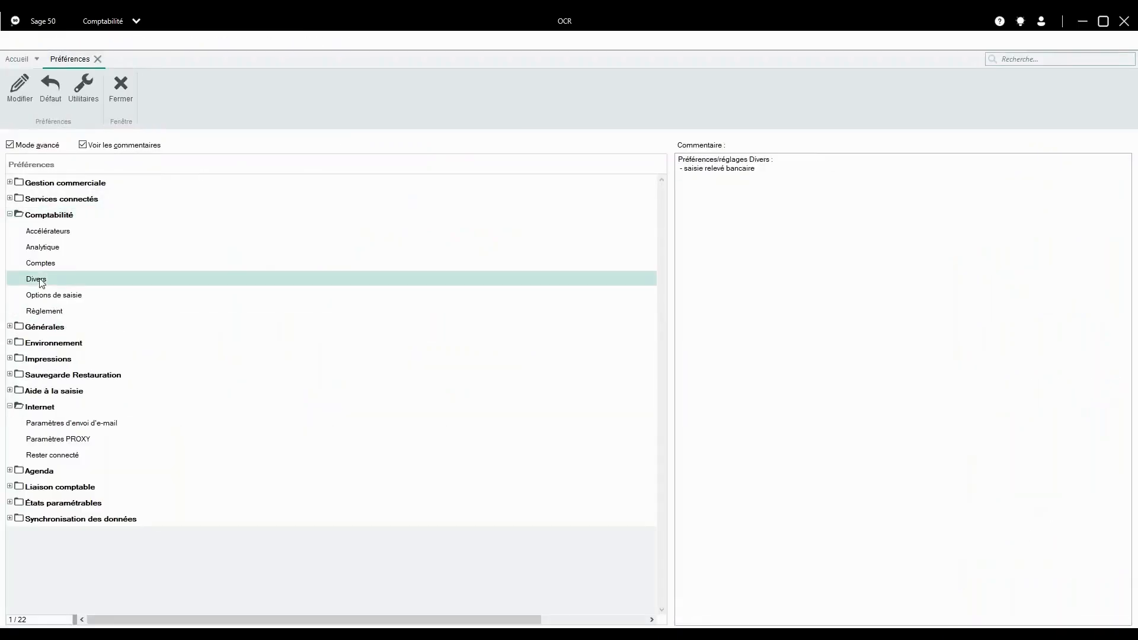
pyautogui.doubleClick(42, 282)
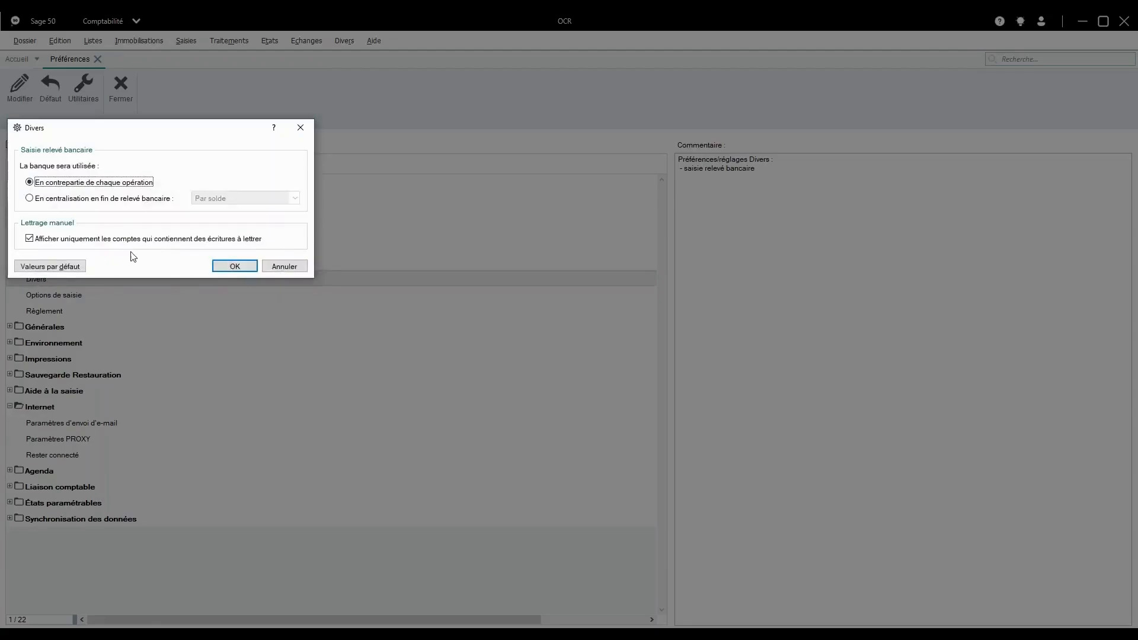
pyautogui.click(227, 268)
pyautogui.click(119, 101)
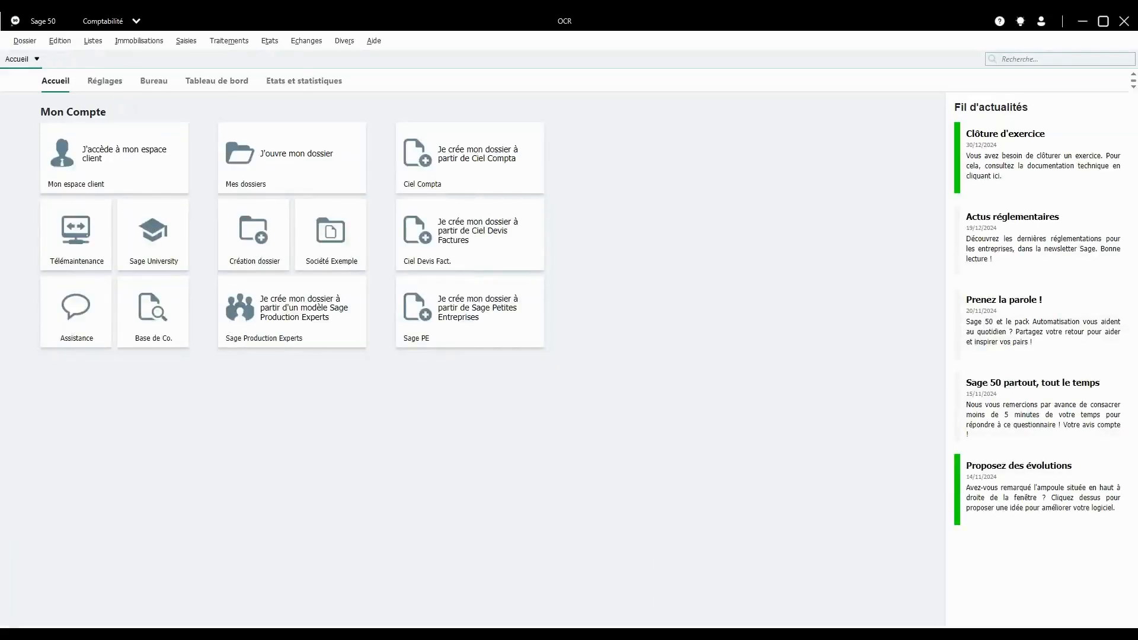
# Open manual lettering and select account 400000, Fournisseurs et comptes rattachés, from the supplier accounts.
pyautogui.click(235, 43)
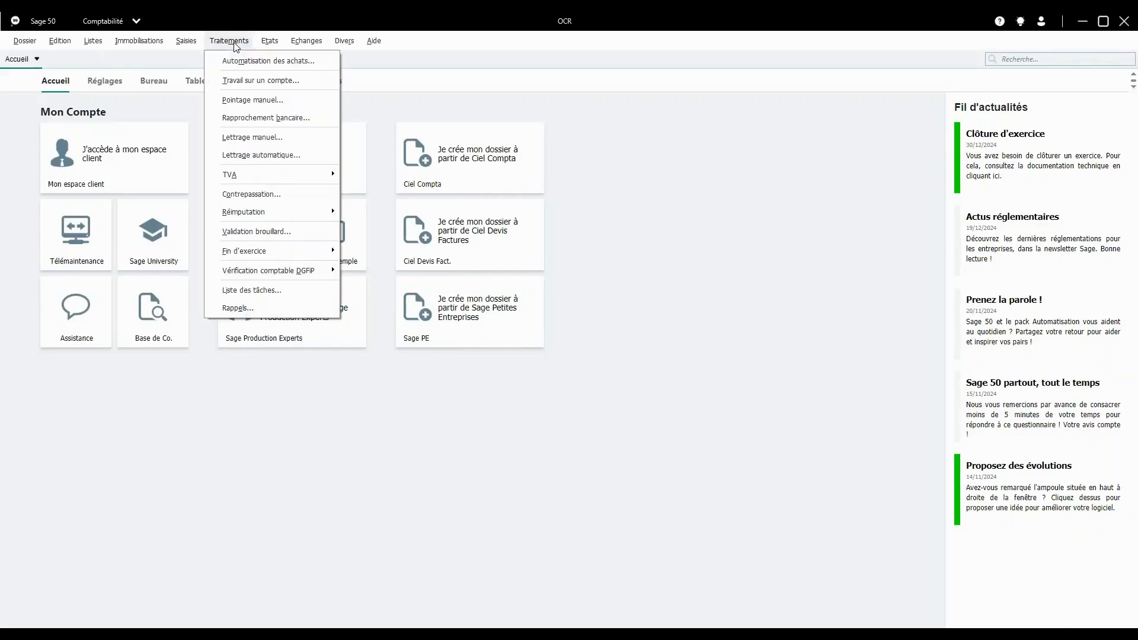
pyautogui.click(234, 137)
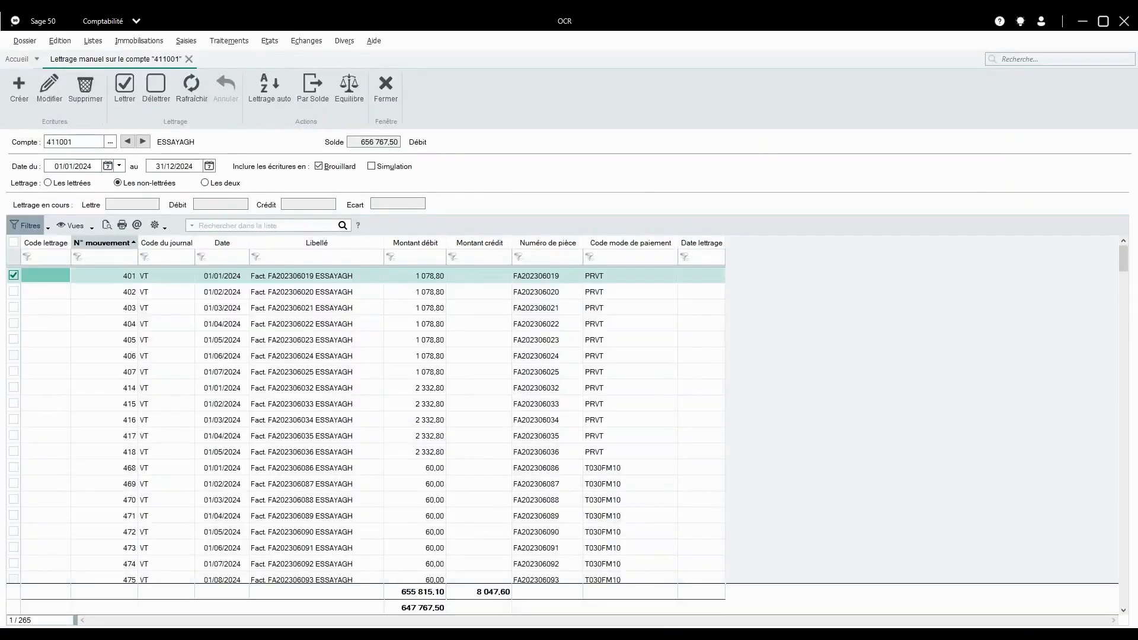
pyautogui.click(111, 142)
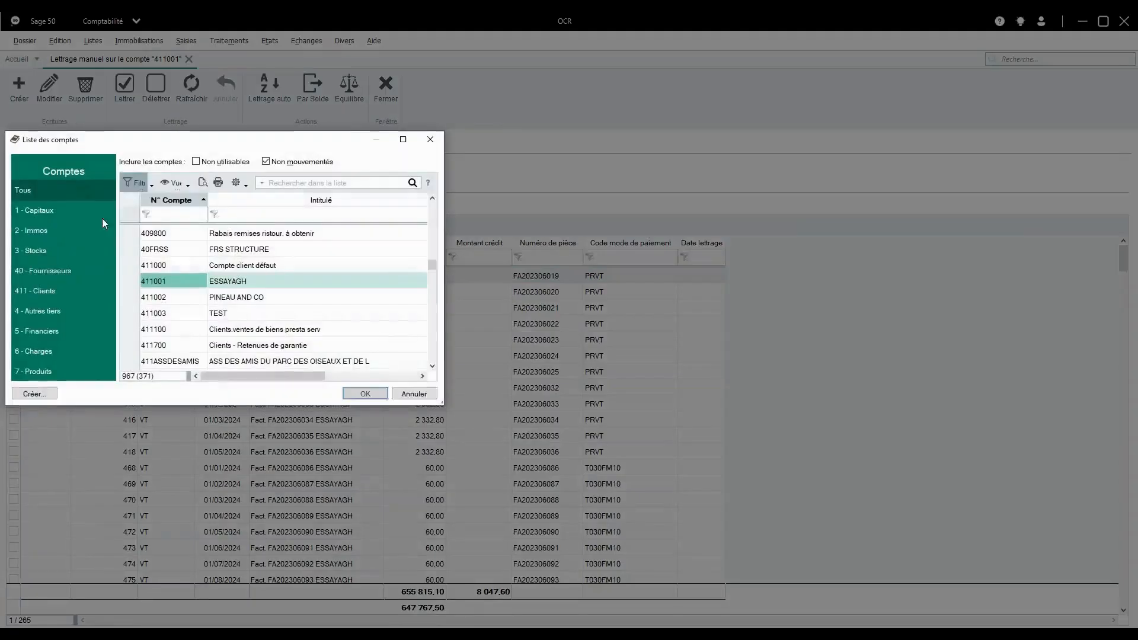
pyautogui.click(55, 272)
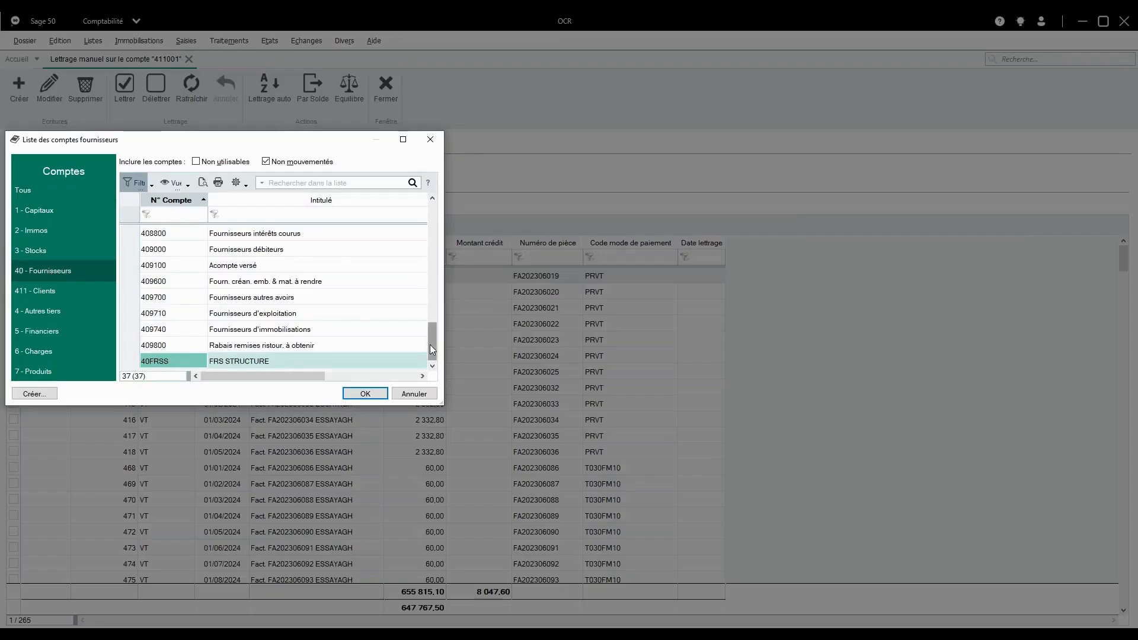
pyautogui.moveTo(430, 344); pyautogui.dragTo(443, 226)
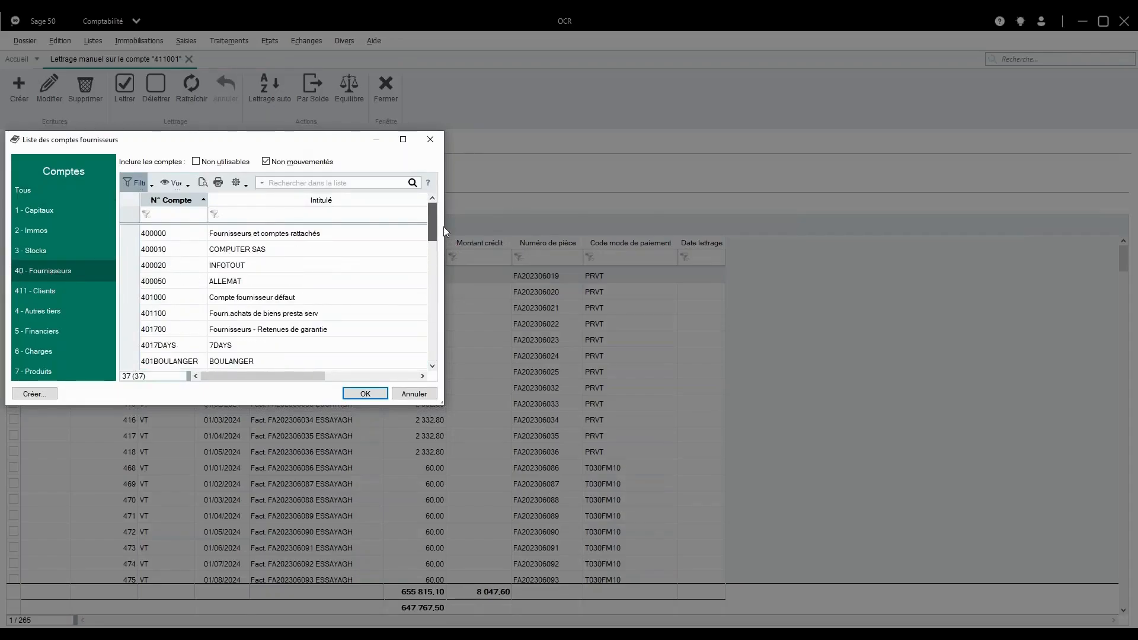
pyautogui.click(274, 234)
pyautogui.doubleClick(273, 235)
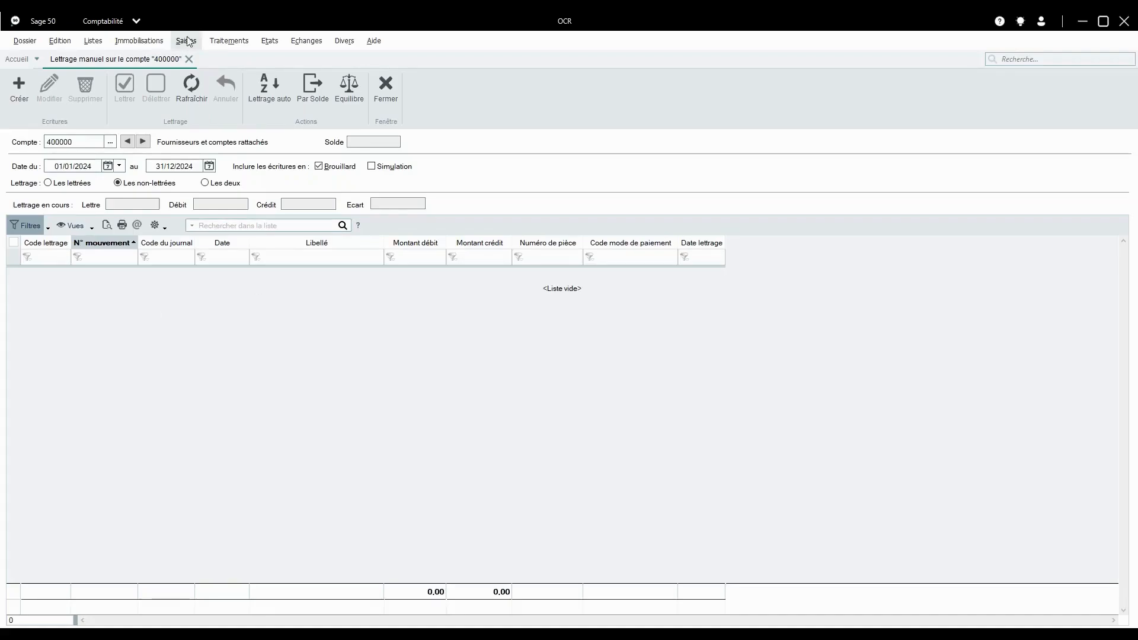
# Browse forward through the unlettered entries of supplier accounts 400010, 400020 and 400050, and close manual lettering.
pyautogui.click(144, 142)
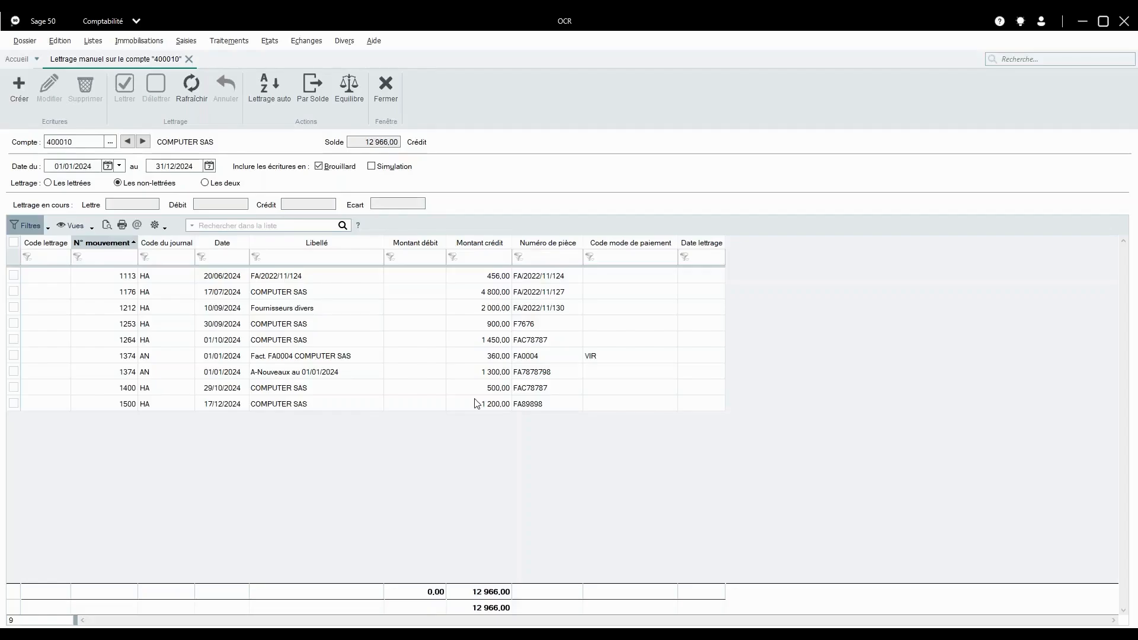
pyautogui.click(142, 141)
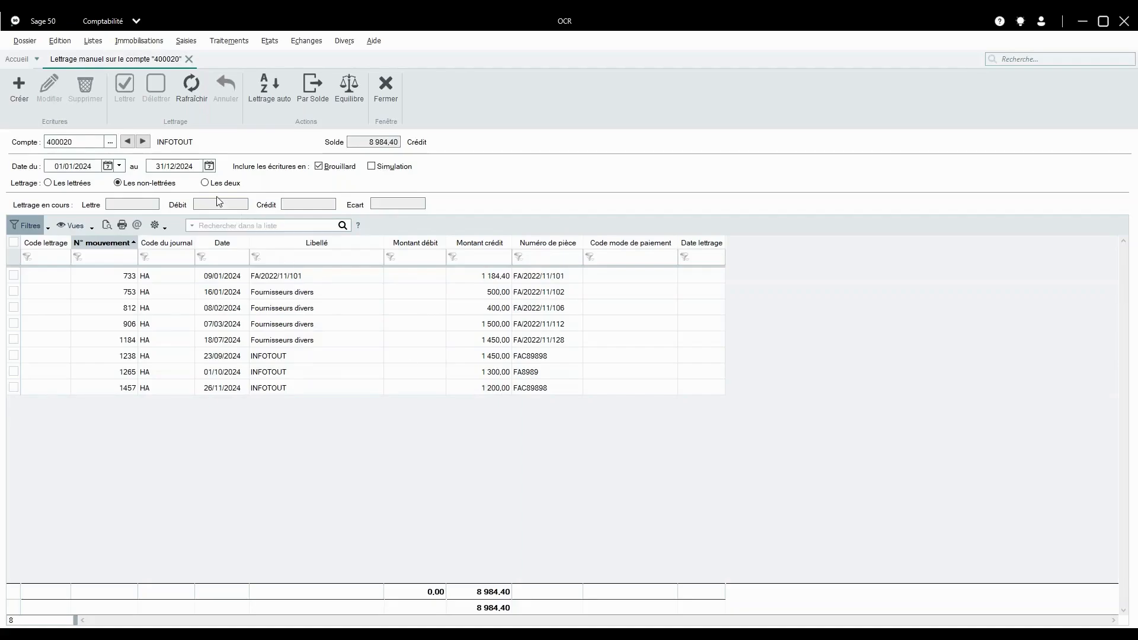
pyautogui.click(143, 141)
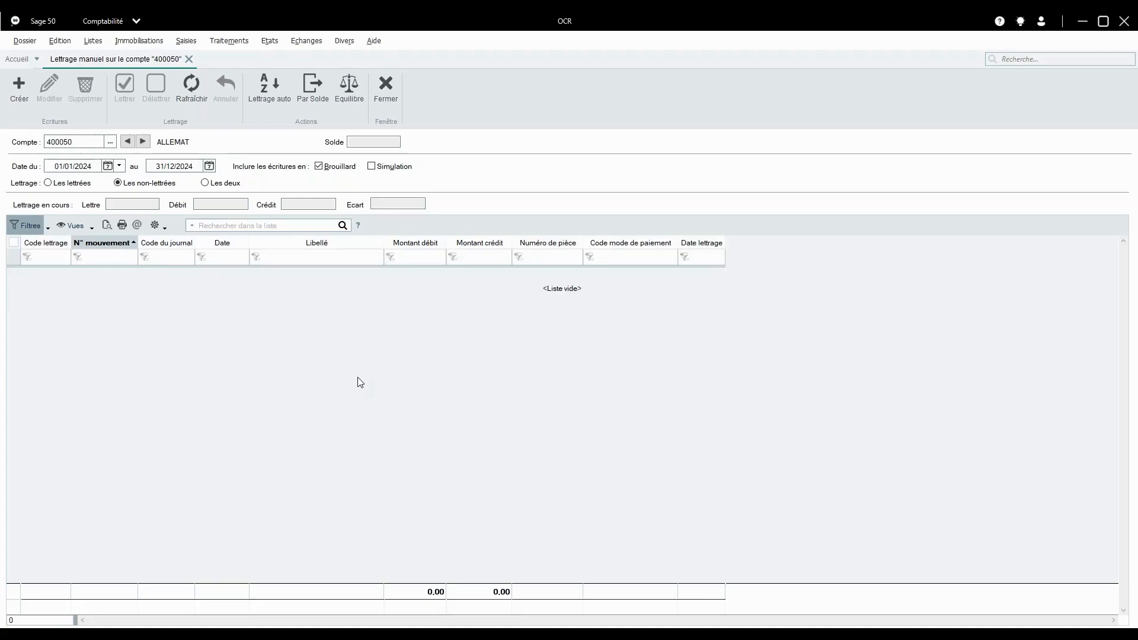
pyautogui.click(385, 100)
# Enable "Afficher uniquement les comptes qui contiennent des écritures à lettrer" in the Comptabilité Divers preferences and close the preferences.
pyautogui.click(25, 40)
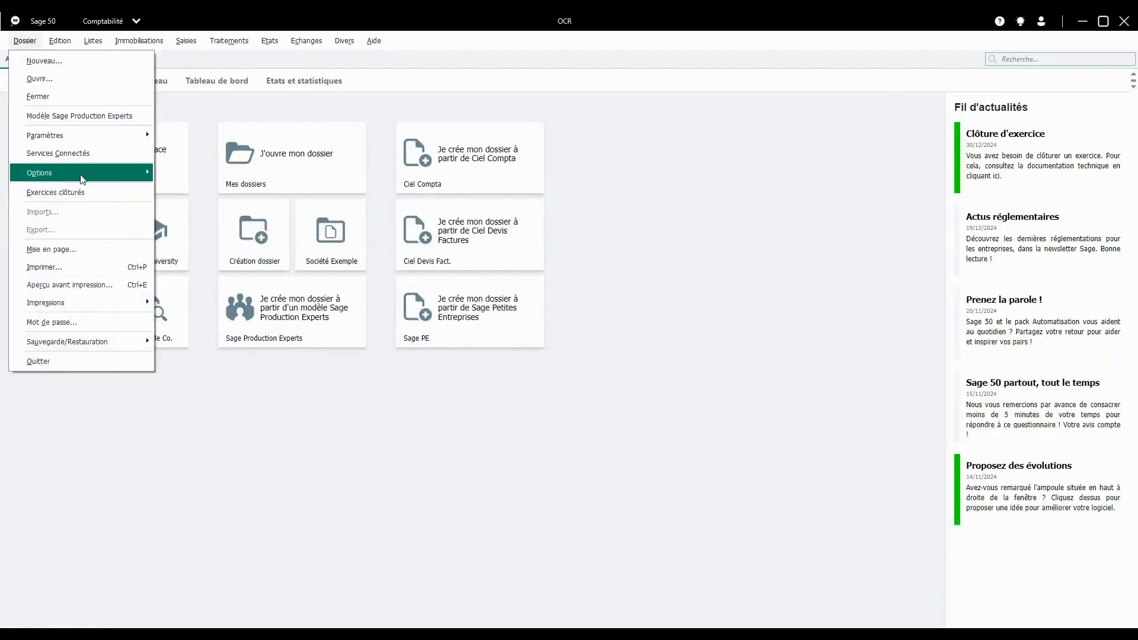
pyautogui.moveTo(83, 172)
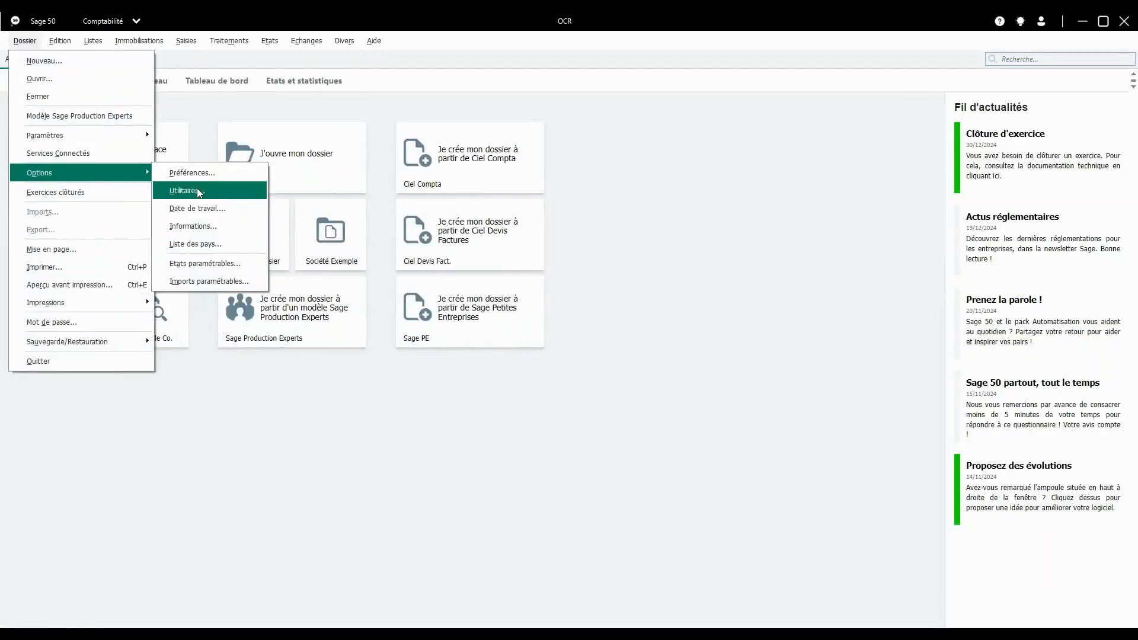
pyautogui.click(215, 170)
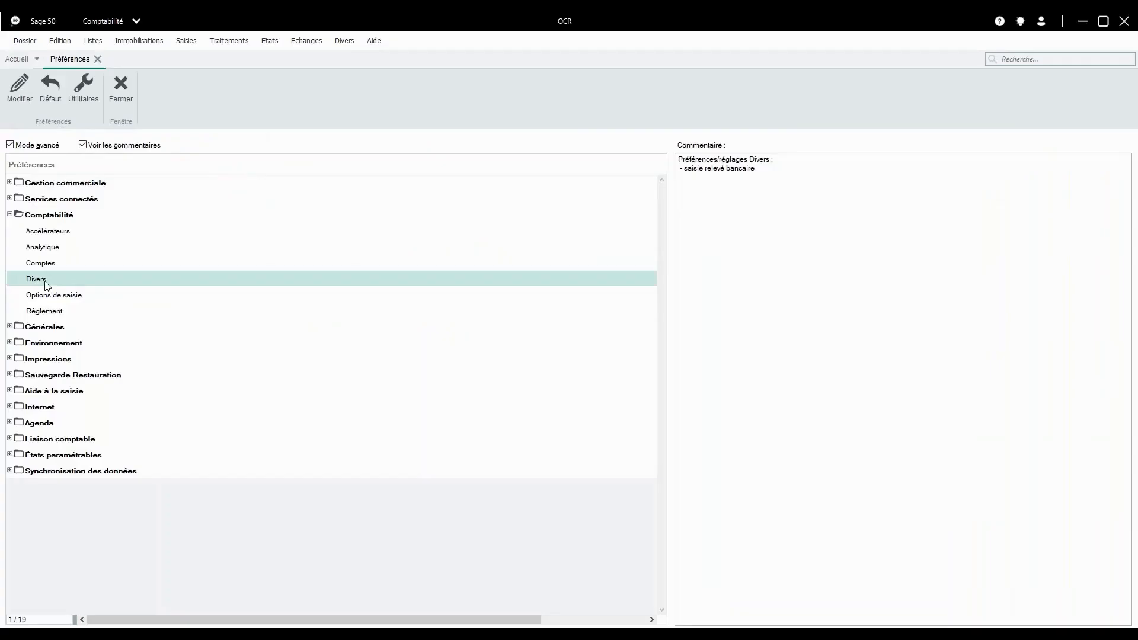
pyautogui.doubleClick(45, 280)
pyautogui.click(35, 239)
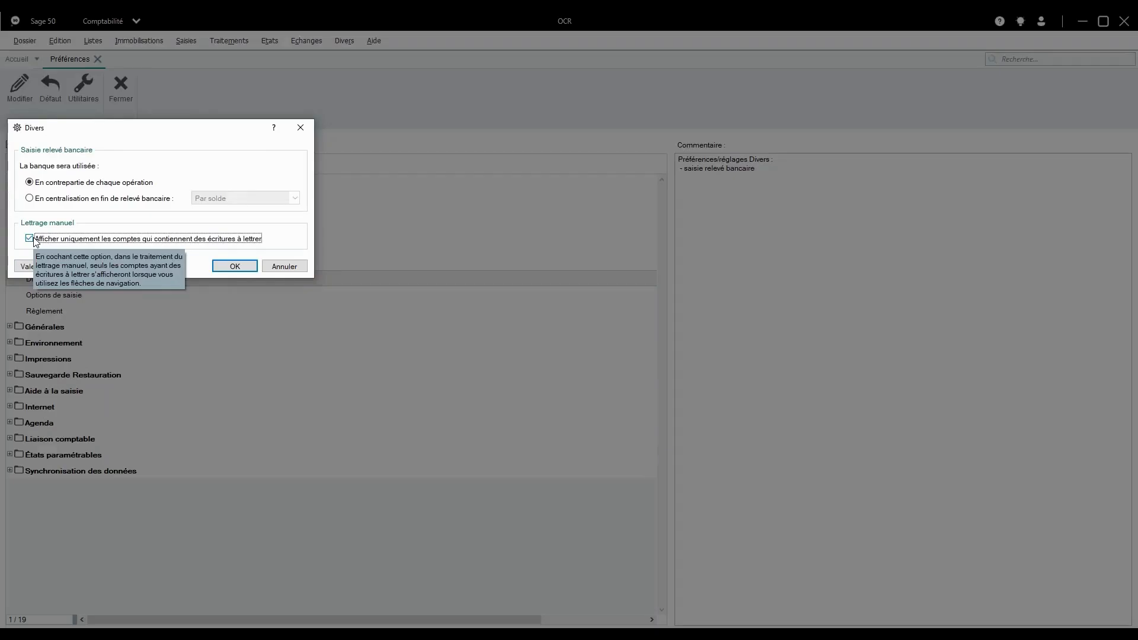
pyautogui.click(230, 268)
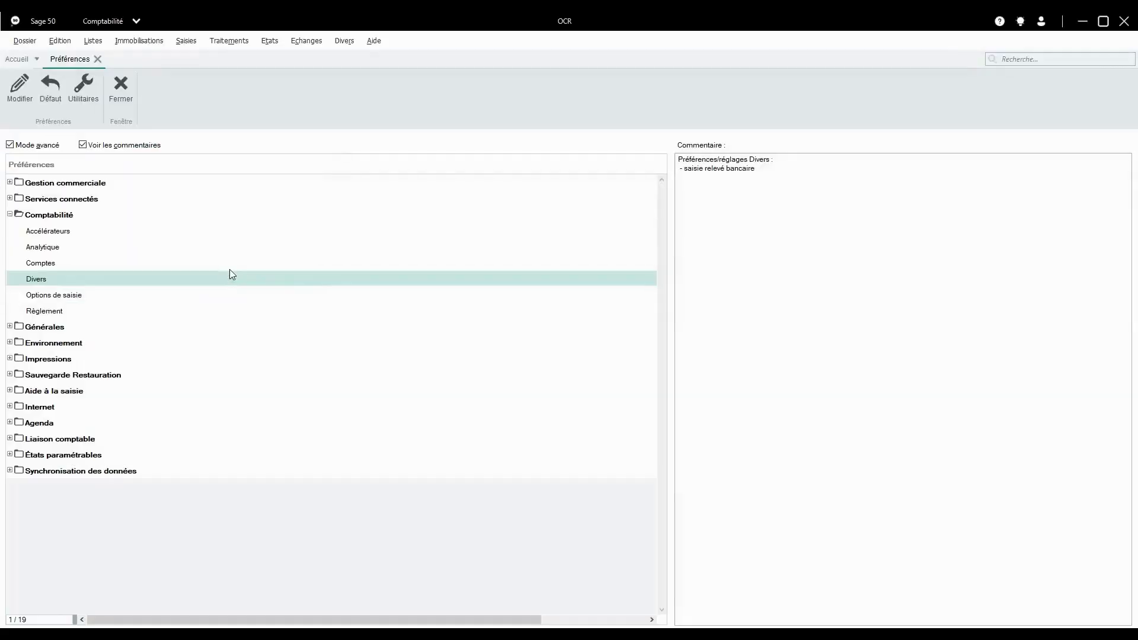
pyautogui.click(121, 89)
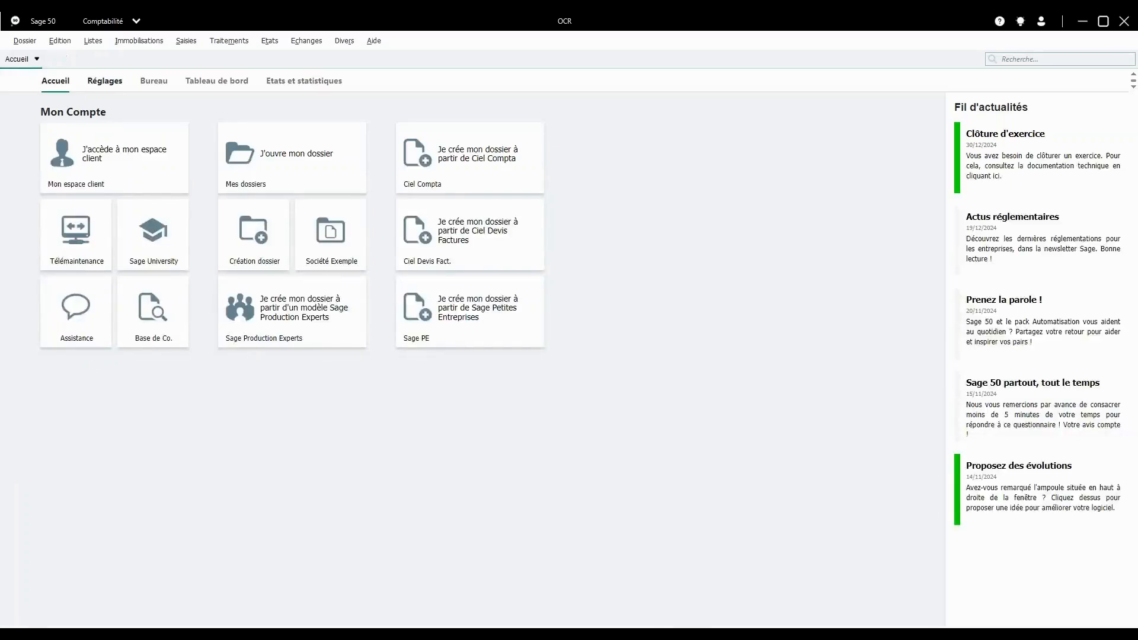
# Open manual lettering on supplier account 400000, advance to the next account with entries to letter, and close manual lettering.
pyautogui.click(240, 46)
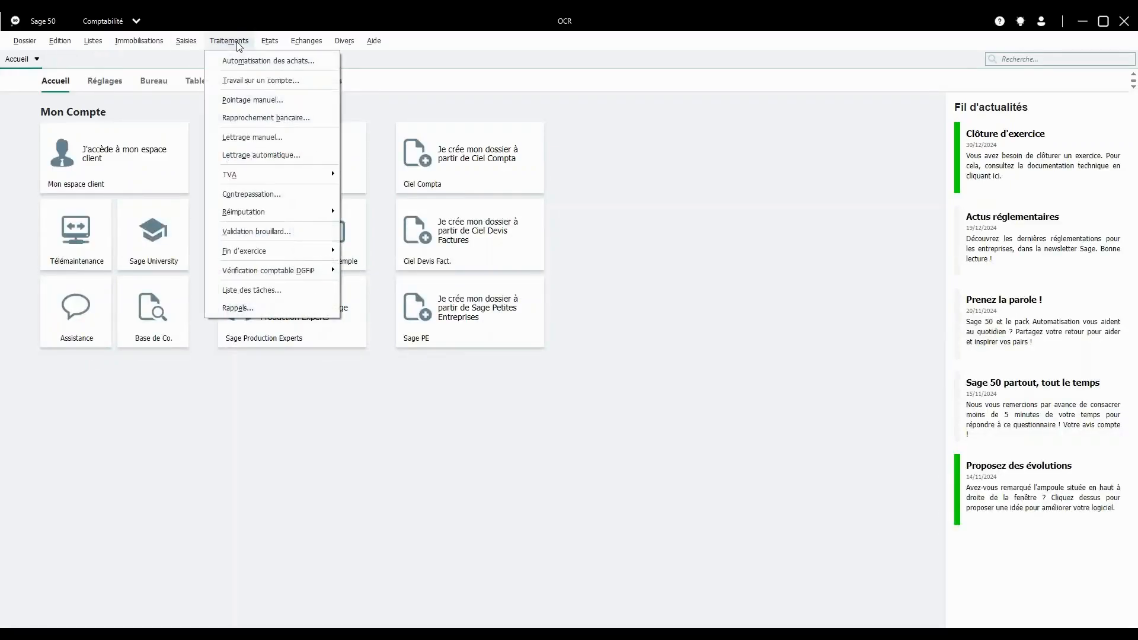
pyautogui.click(252, 138)
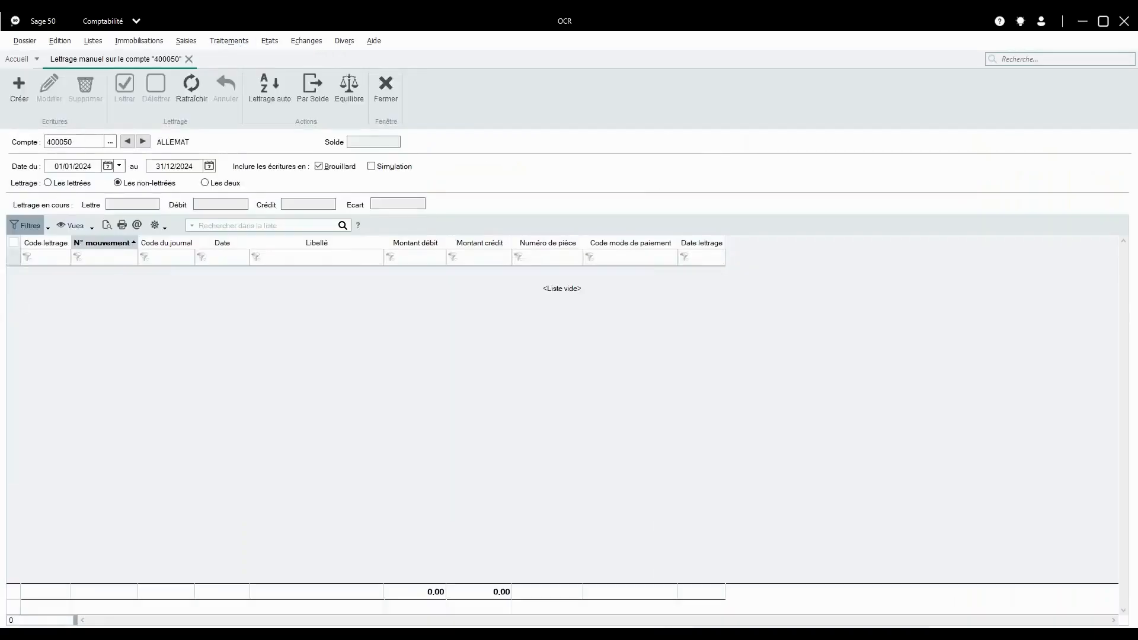
pyautogui.click(110, 142)
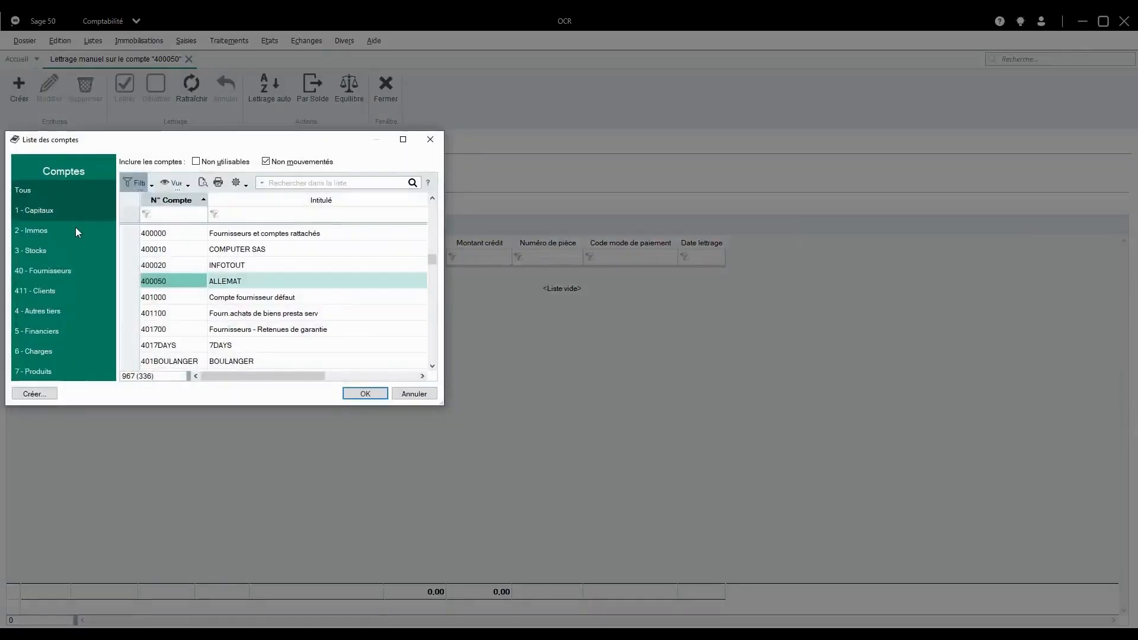
pyautogui.click(66, 272)
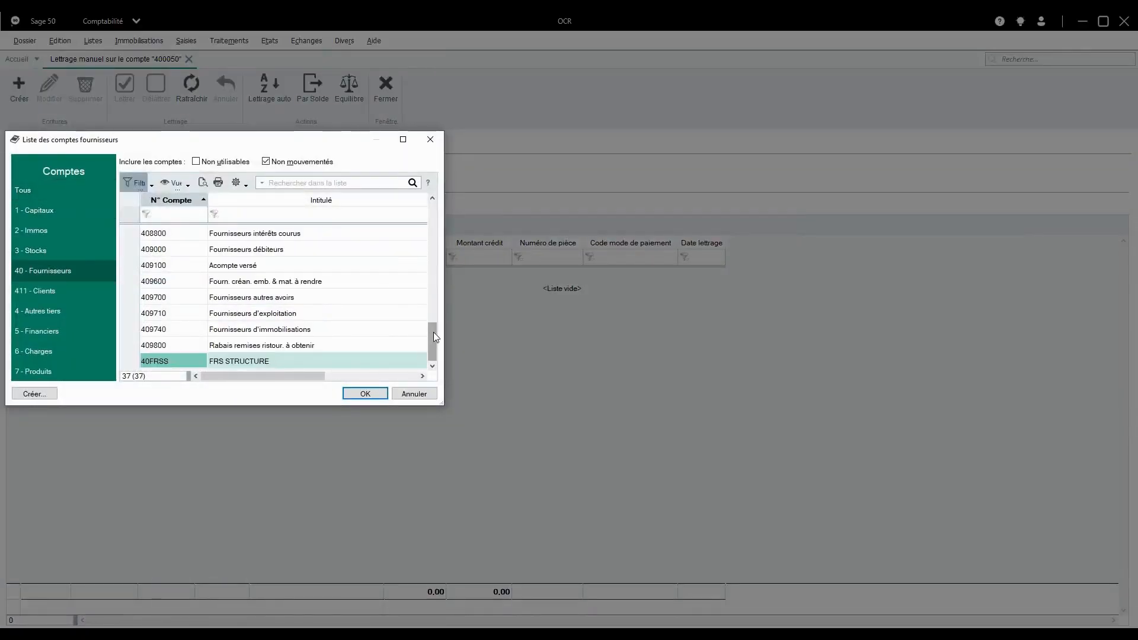
pyautogui.moveTo(433, 332); pyautogui.dragTo(433, 209)
pyautogui.doubleClick(275, 233)
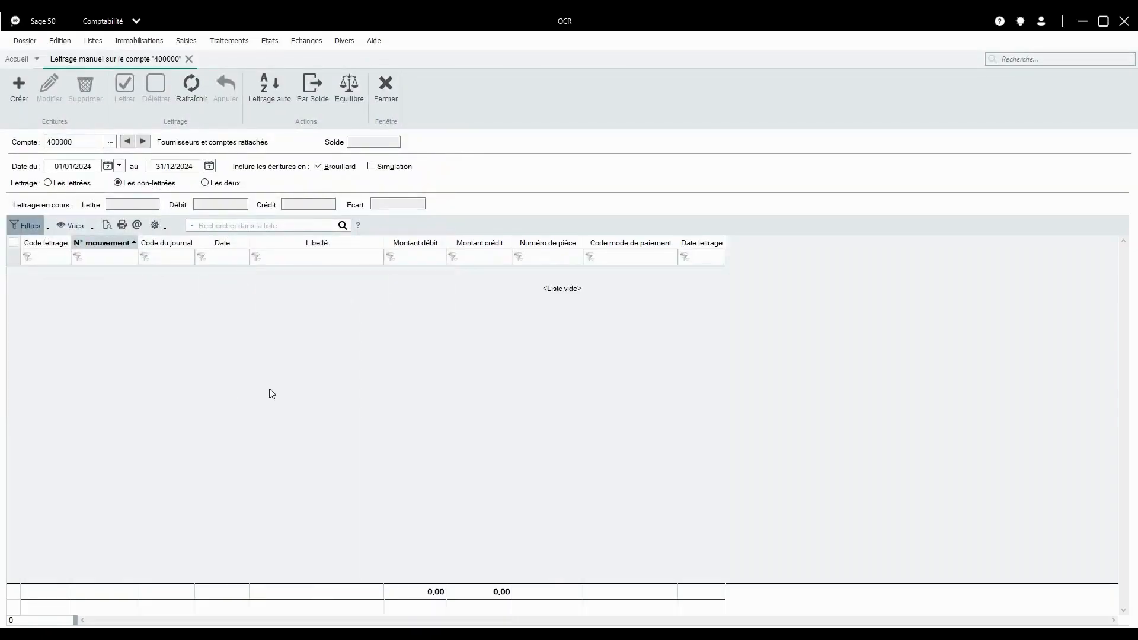
pyautogui.click(143, 142)
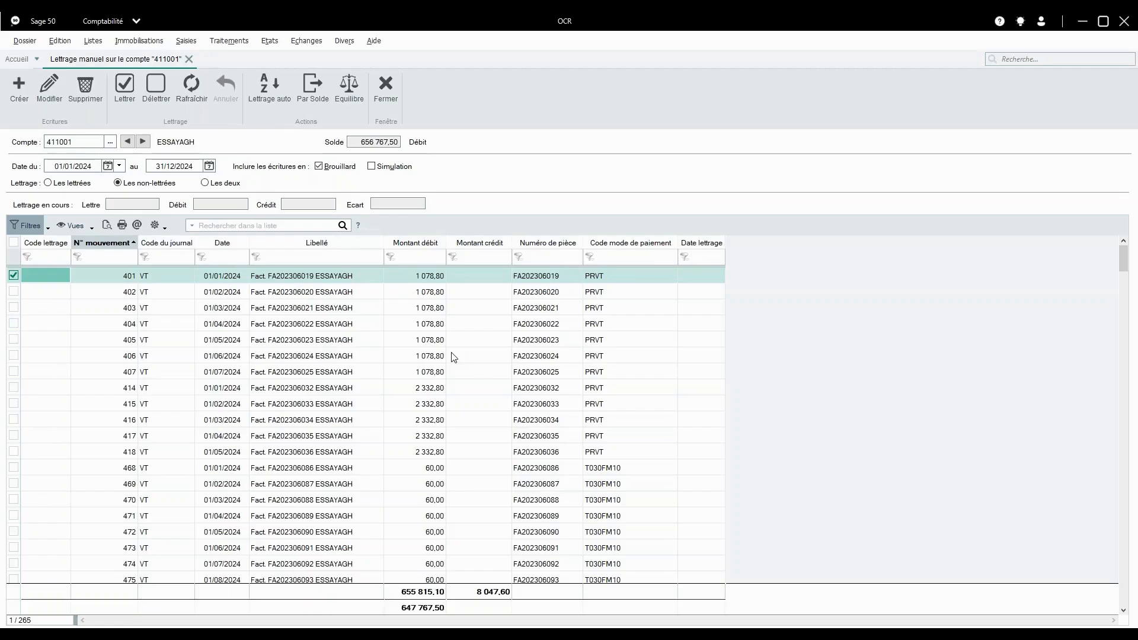
pyautogui.click(388, 88)
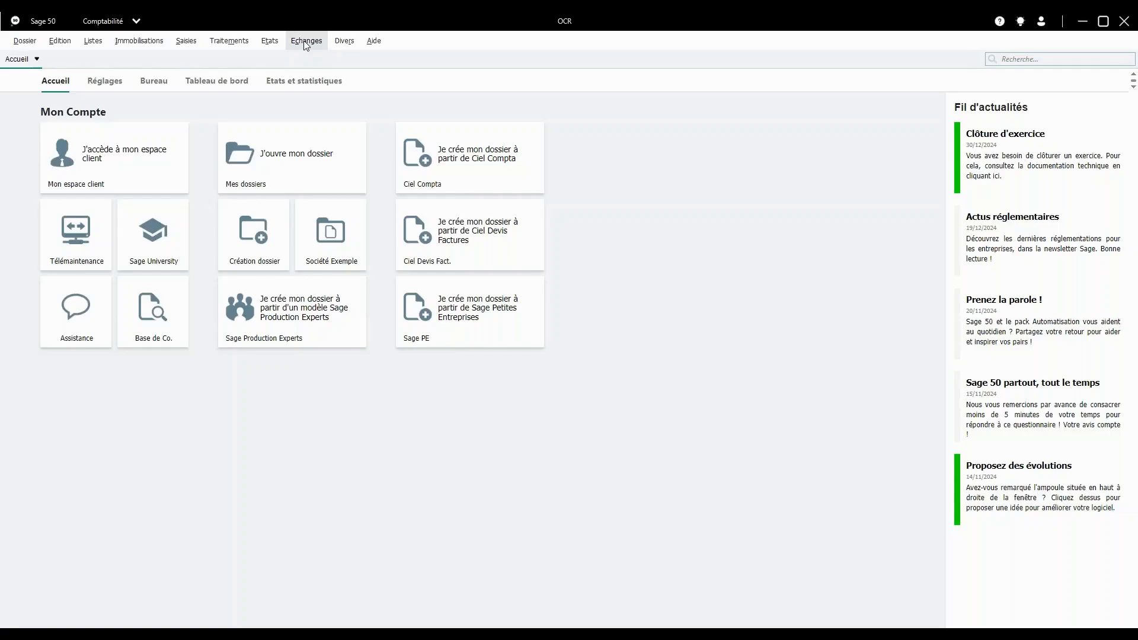
# Open the FEC entries export under Vérification comptable DGFiP, review its verification period criteria, and cancel the export.
pyautogui.click(229, 41)
pyautogui.moveTo(278, 281)
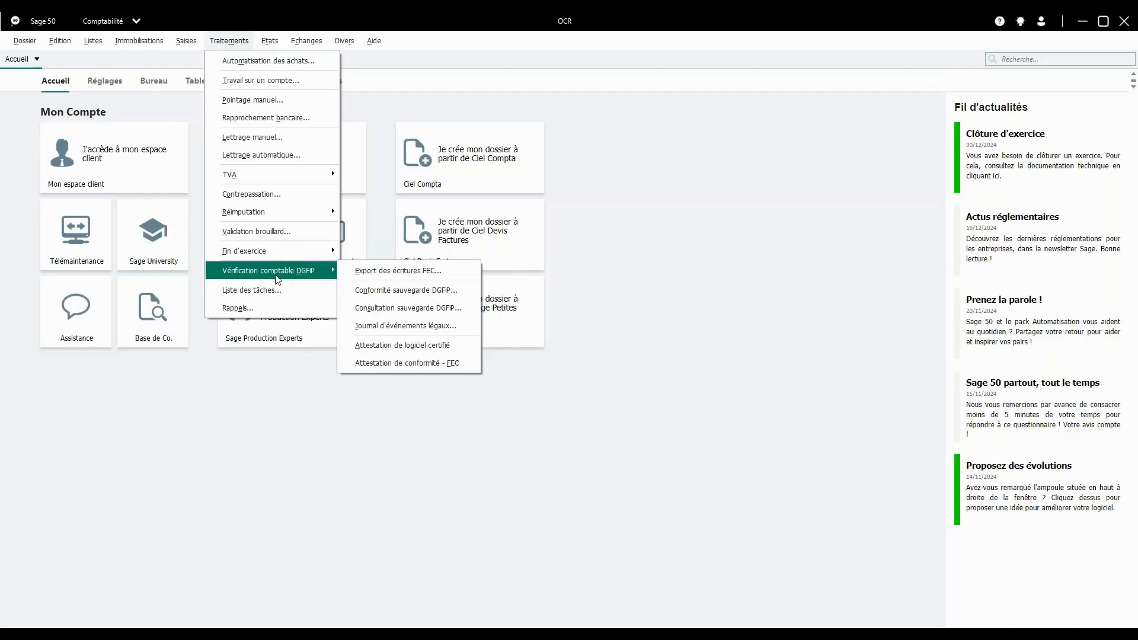
pyautogui.click(424, 273)
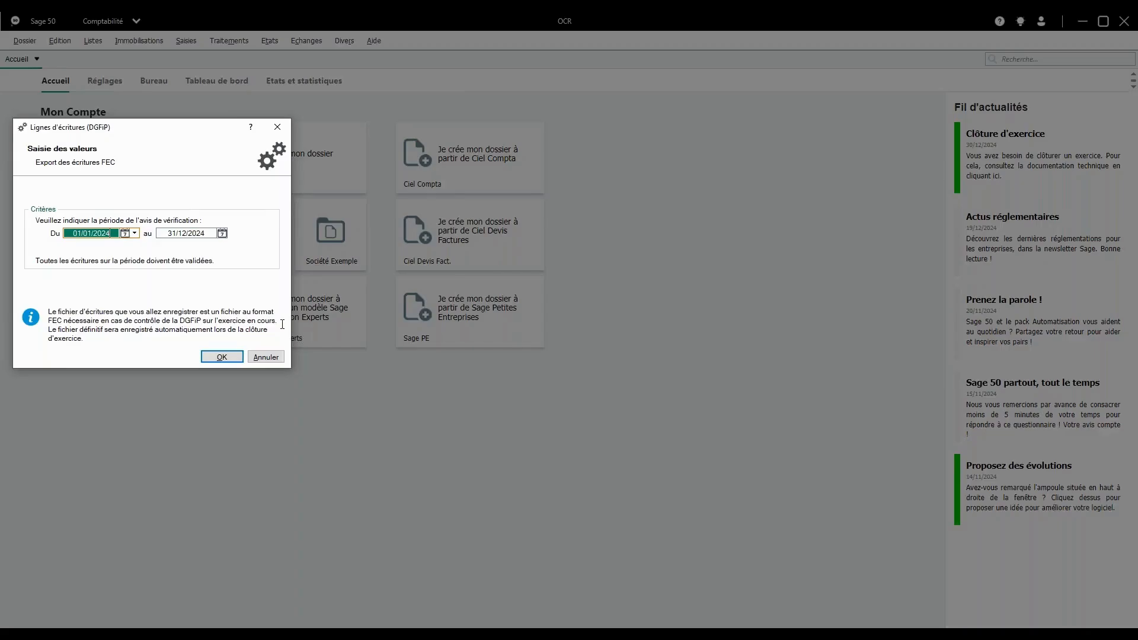
pyautogui.click(266, 357)
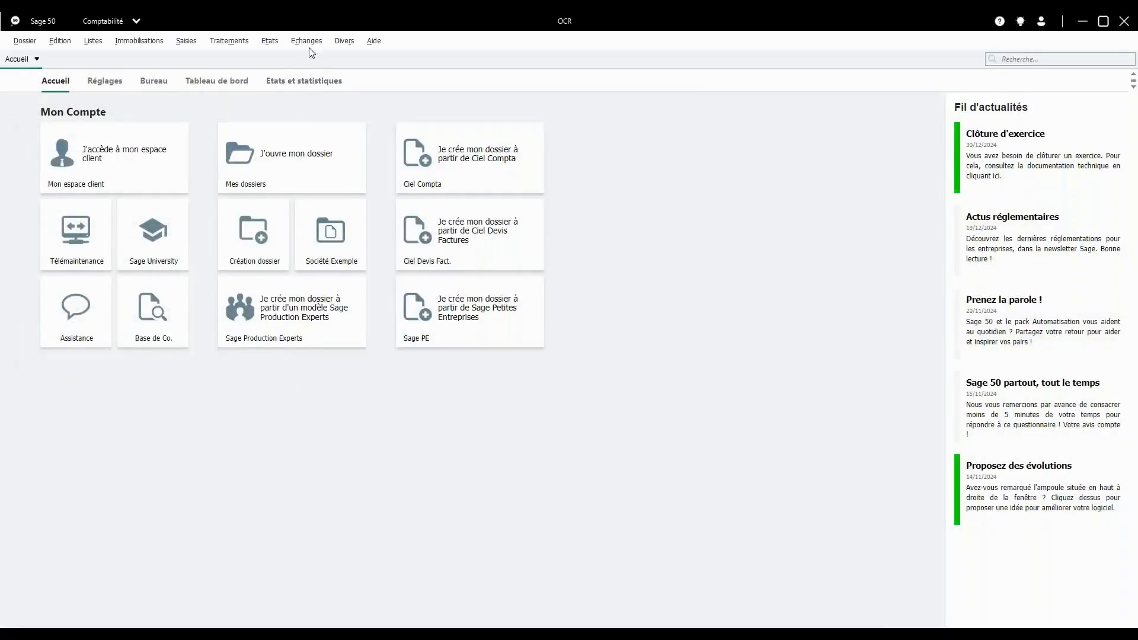
# Start an accounting entries export in FEC format with file output, review its period and entry-type criteria, and cancel it.
pyautogui.click(307, 42)
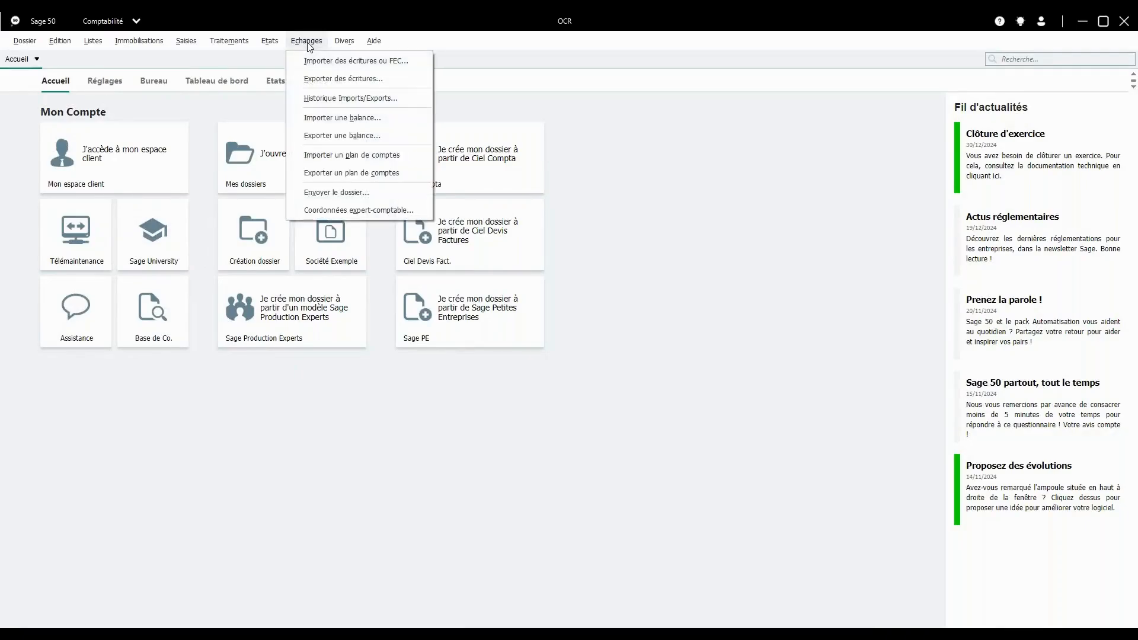
pyautogui.click(318, 77)
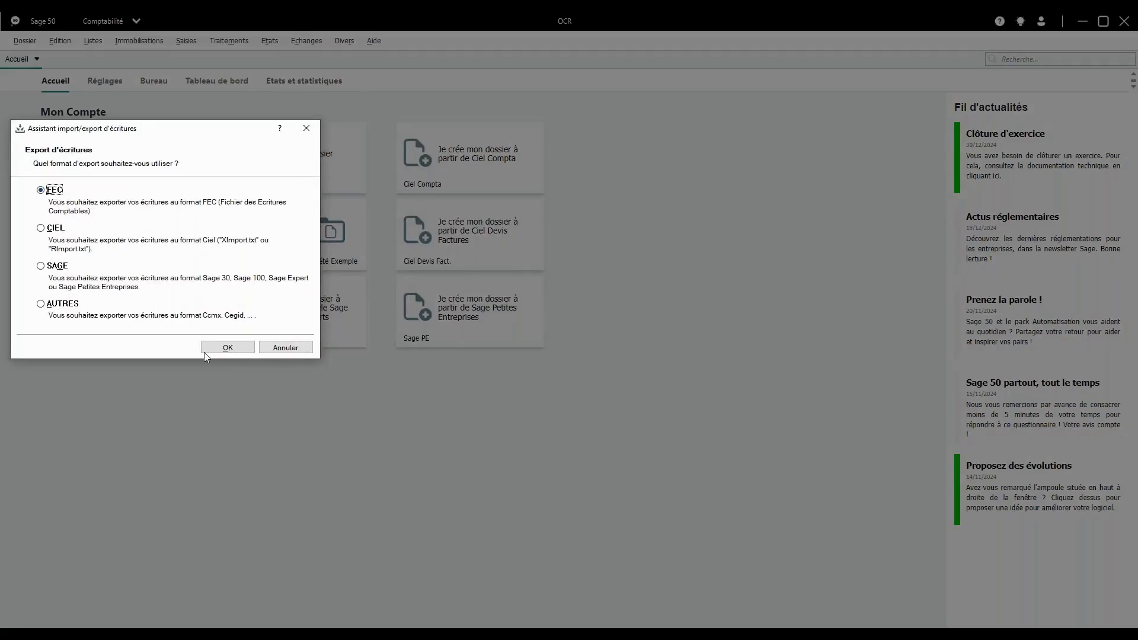
pyautogui.click(223, 351)
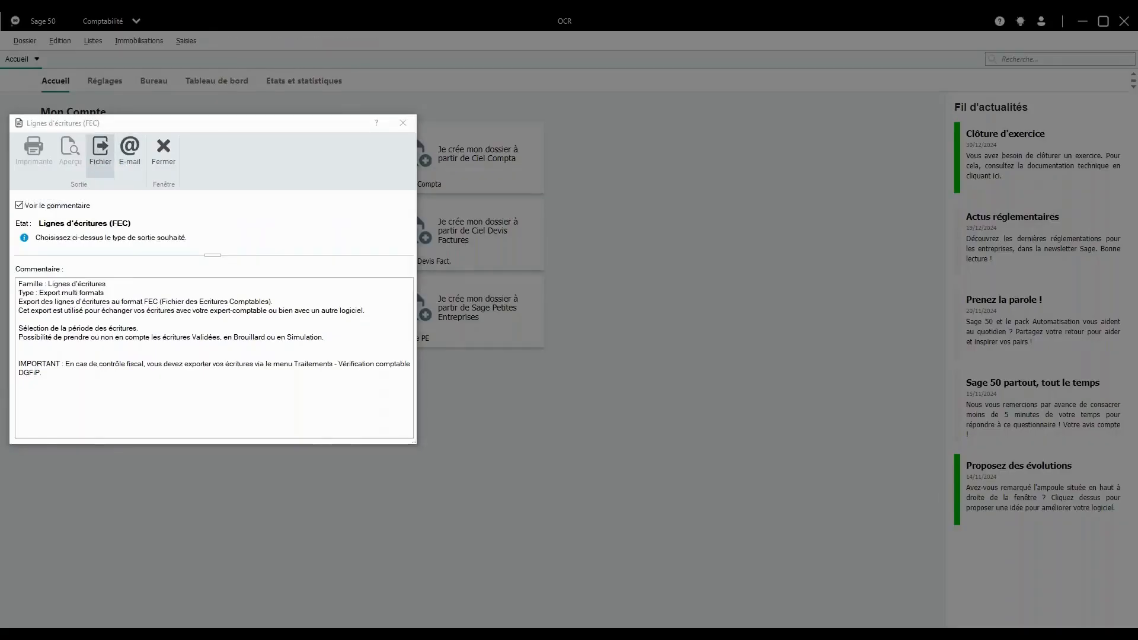
pyautogui.click(99, 149)
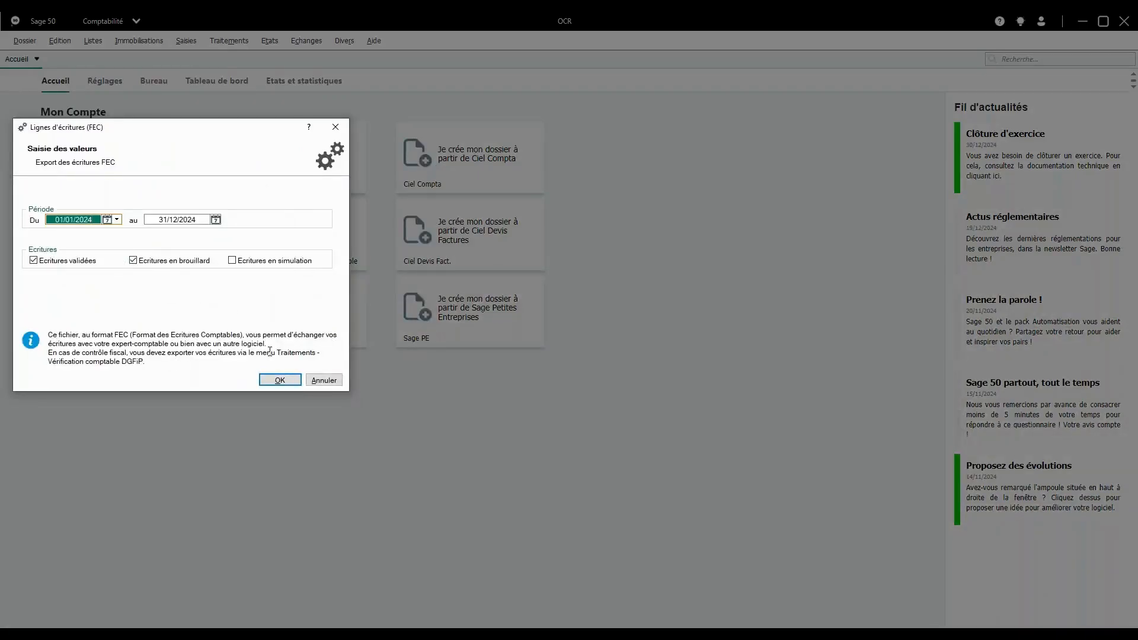
pyautogui.click(324, 382)
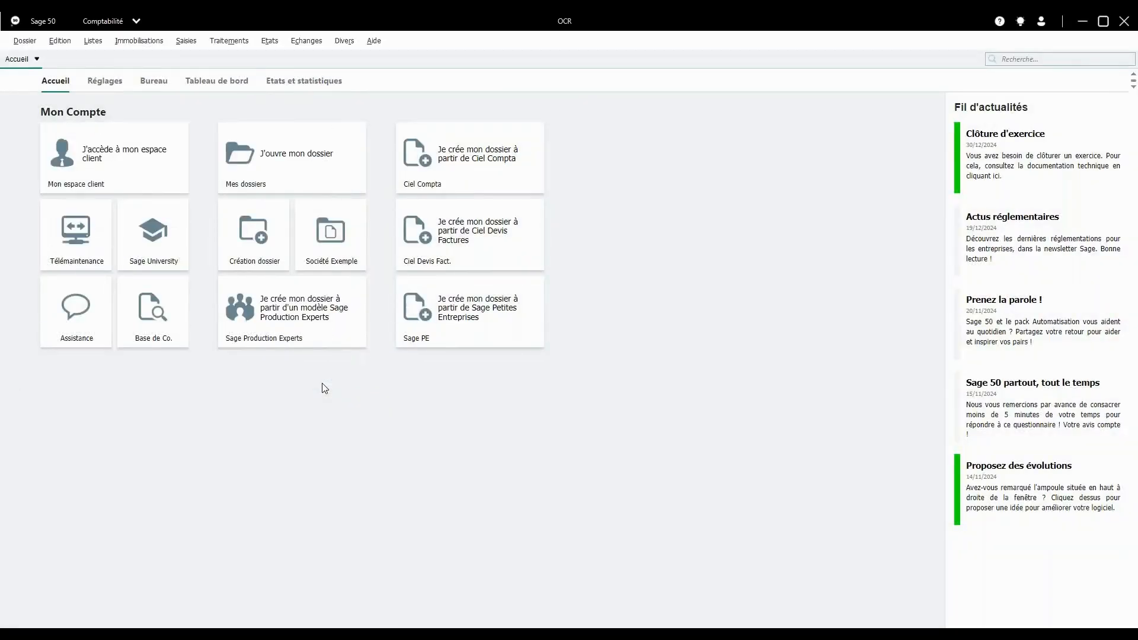
pyautogui.click(300, 47)
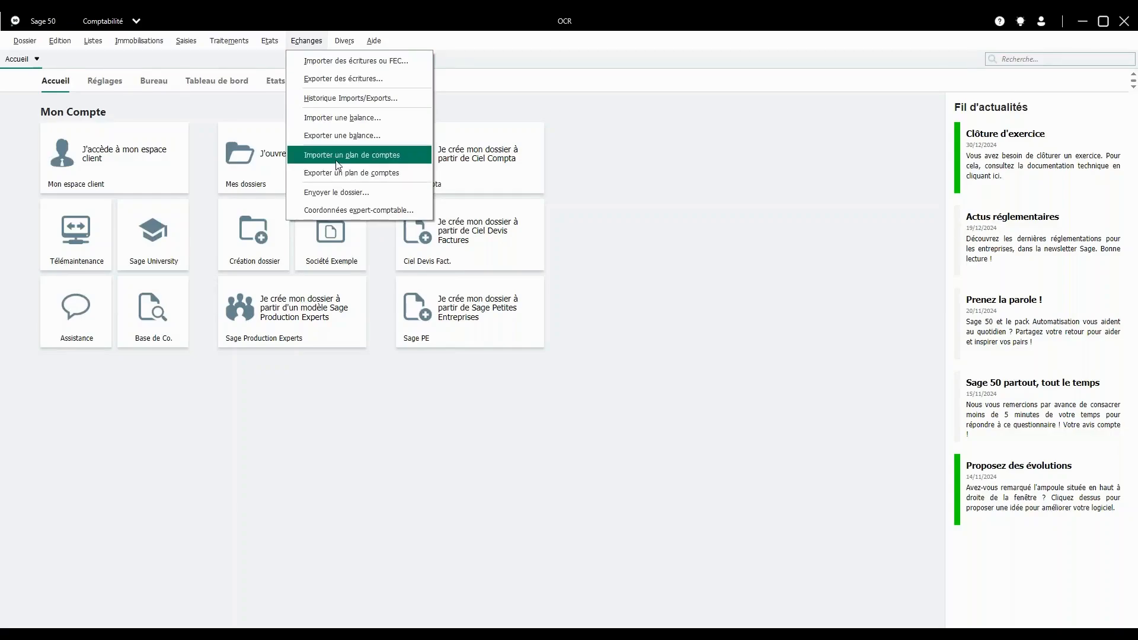
pyautogui.click(230, 102)
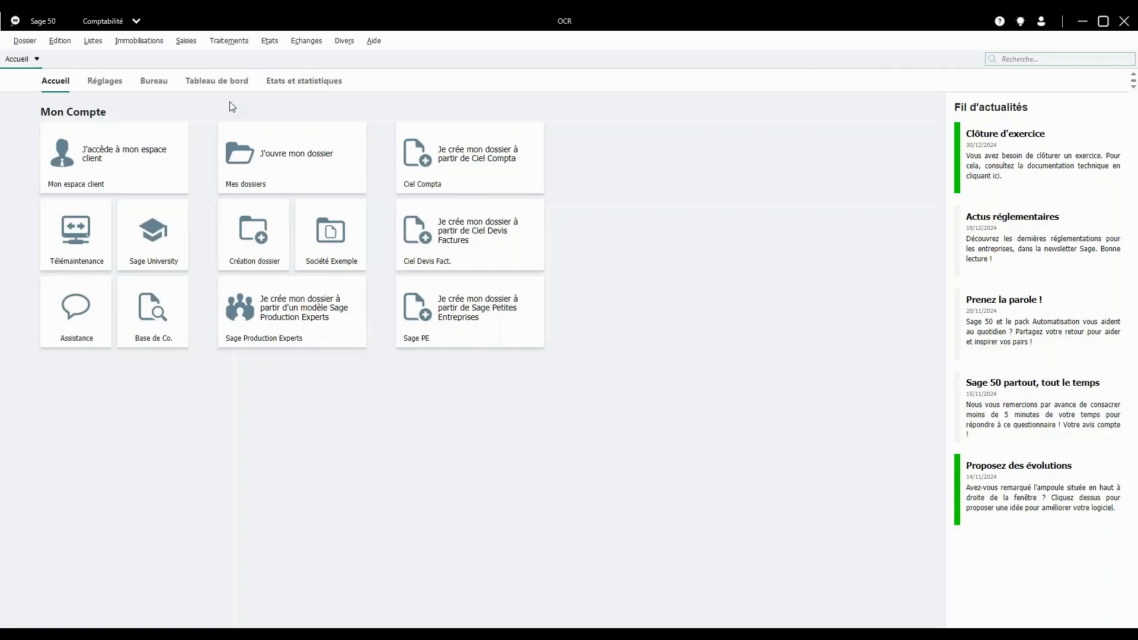
# Open Automatisation des achats and post the purchase invoice Facture - FA0073.pdf to accounting, agreeing to continue although it was already processed.
pyautogui.click(229, 40)
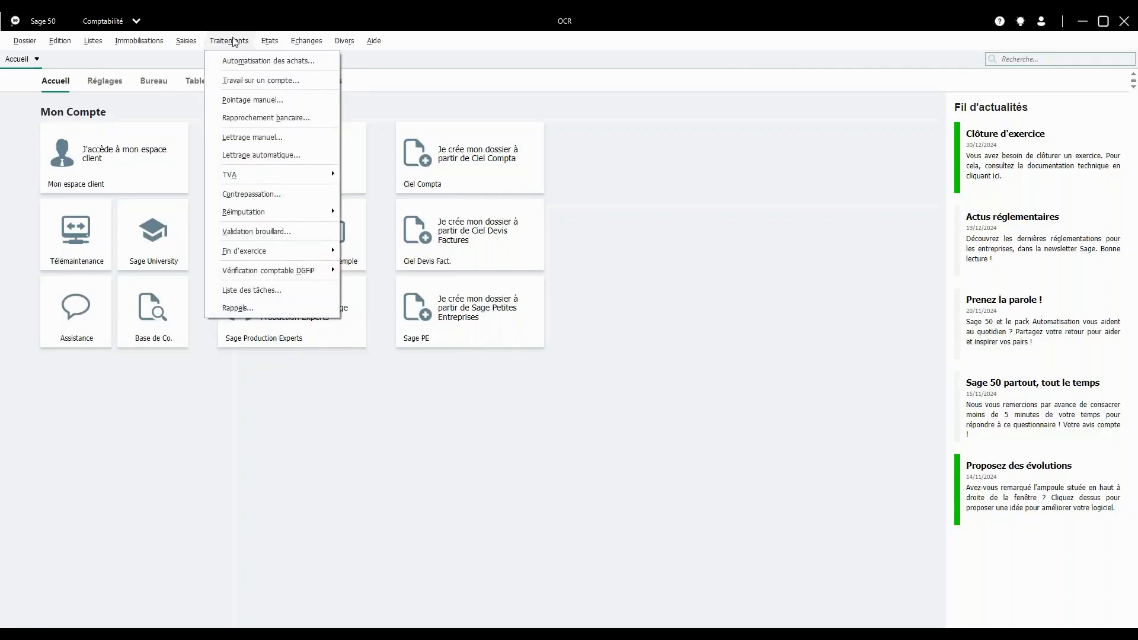
pyautogui.click(255, 62)
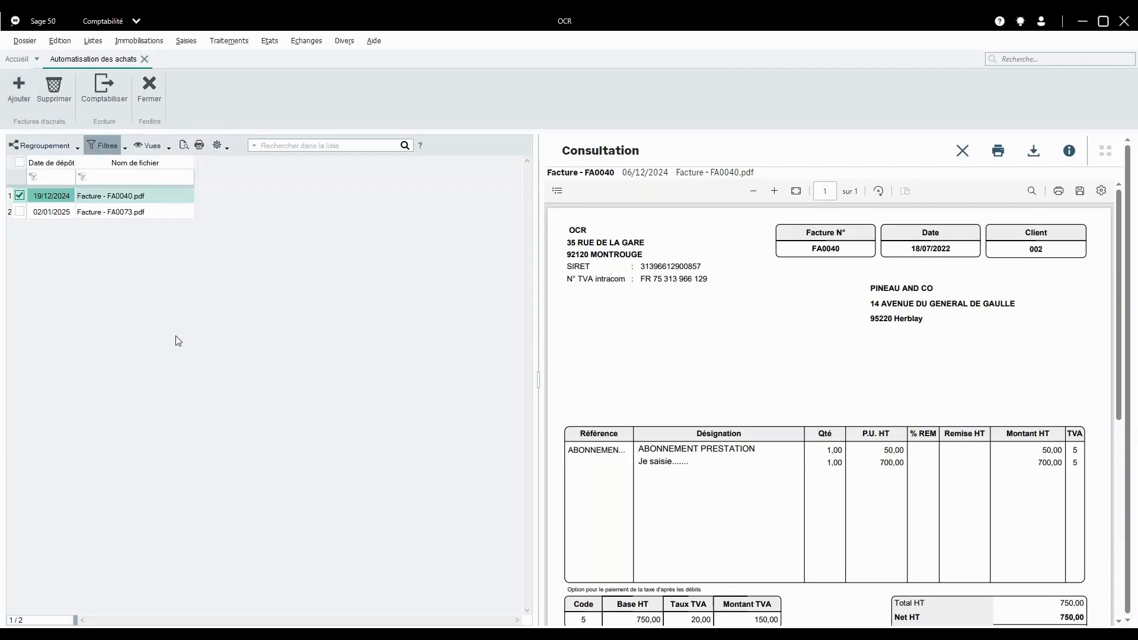
pyautogui.click(108, 213)
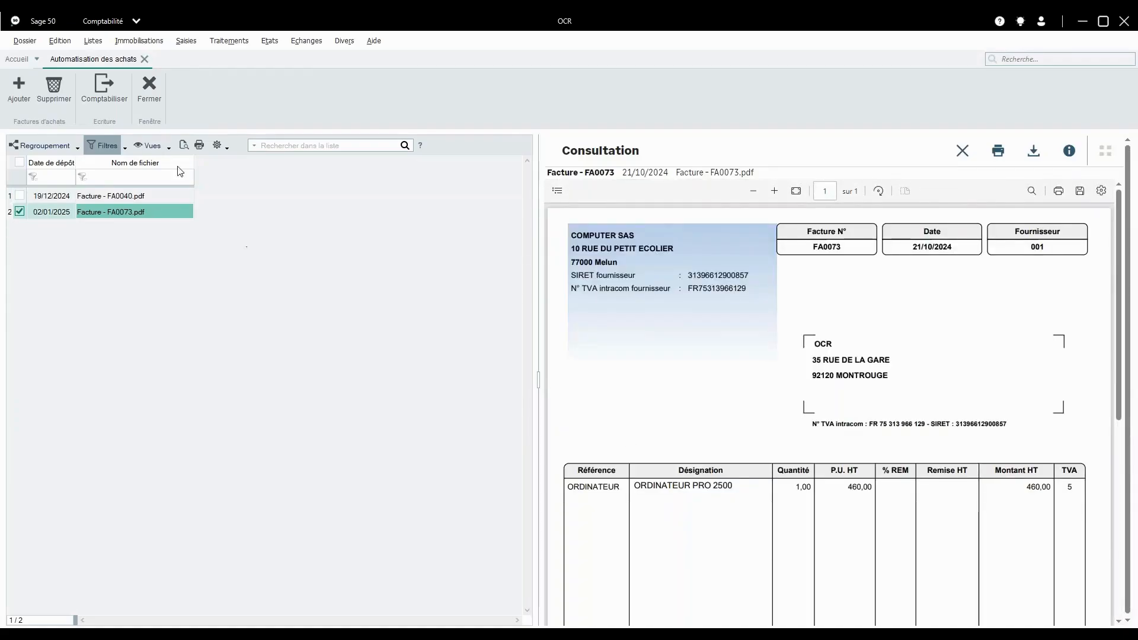
pyautogui.click(105, 83)
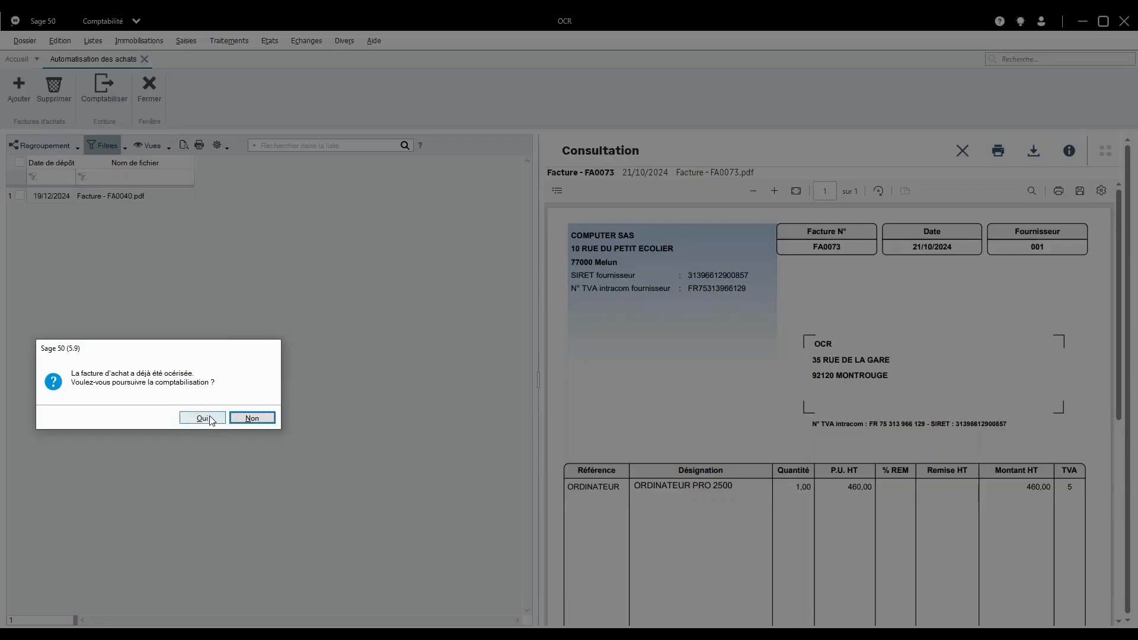
pyautogui.click(210, 419)
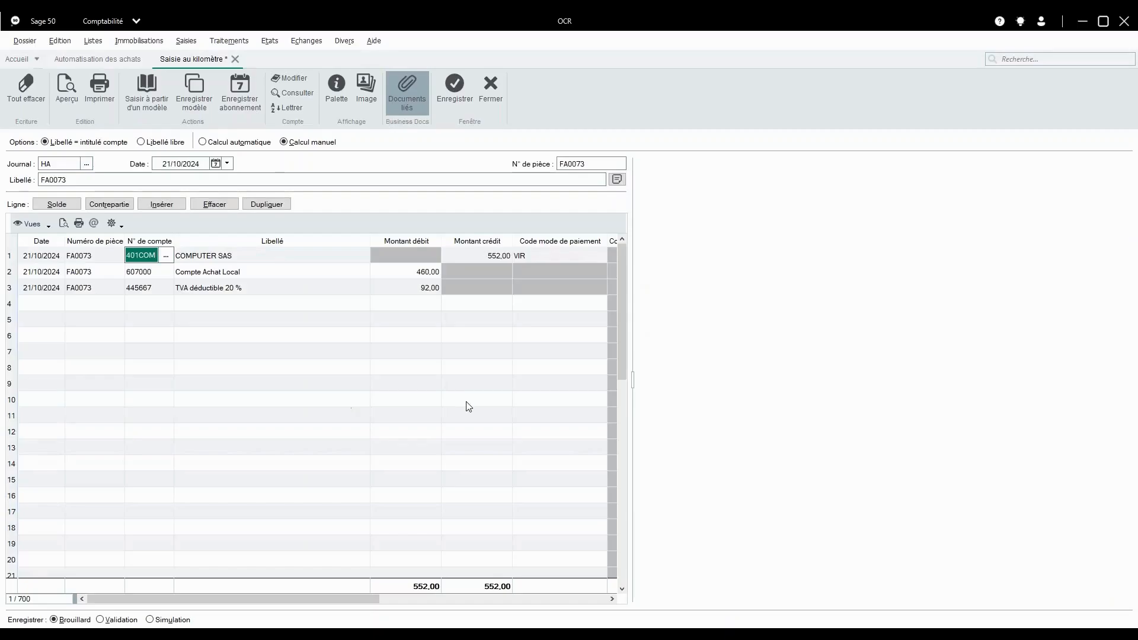
# Record the FA0073 purchase entry in journal HA as Brouillard and close Automatisation des achats.
pyautogui.click(468, 400)
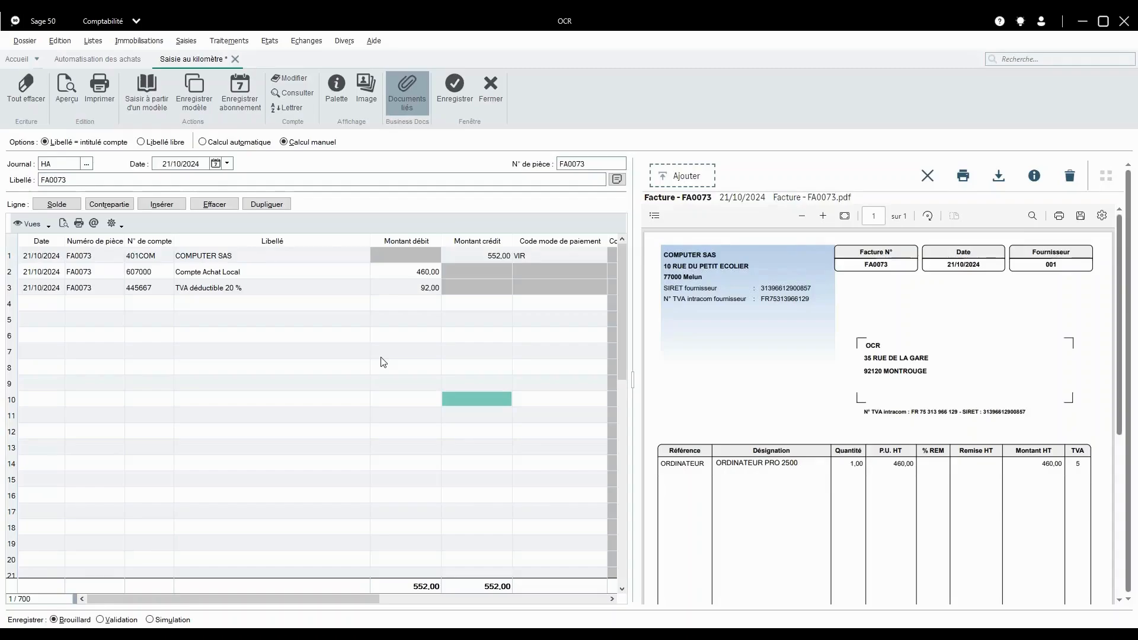
pyautogui.click(461, 97)
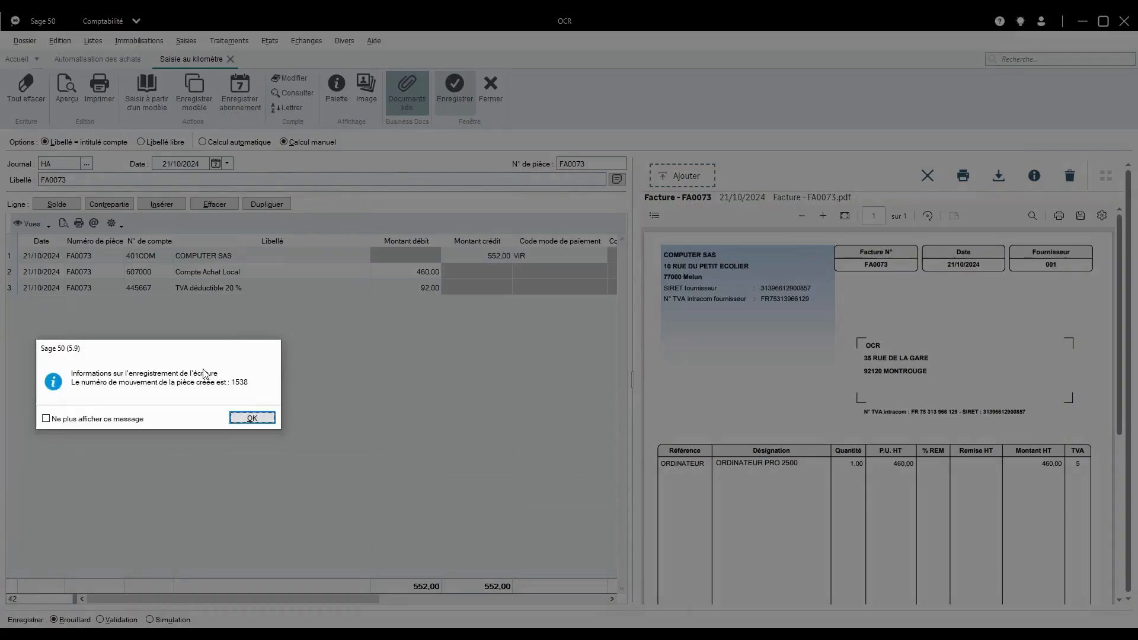
pyautogui.click(251, 418)
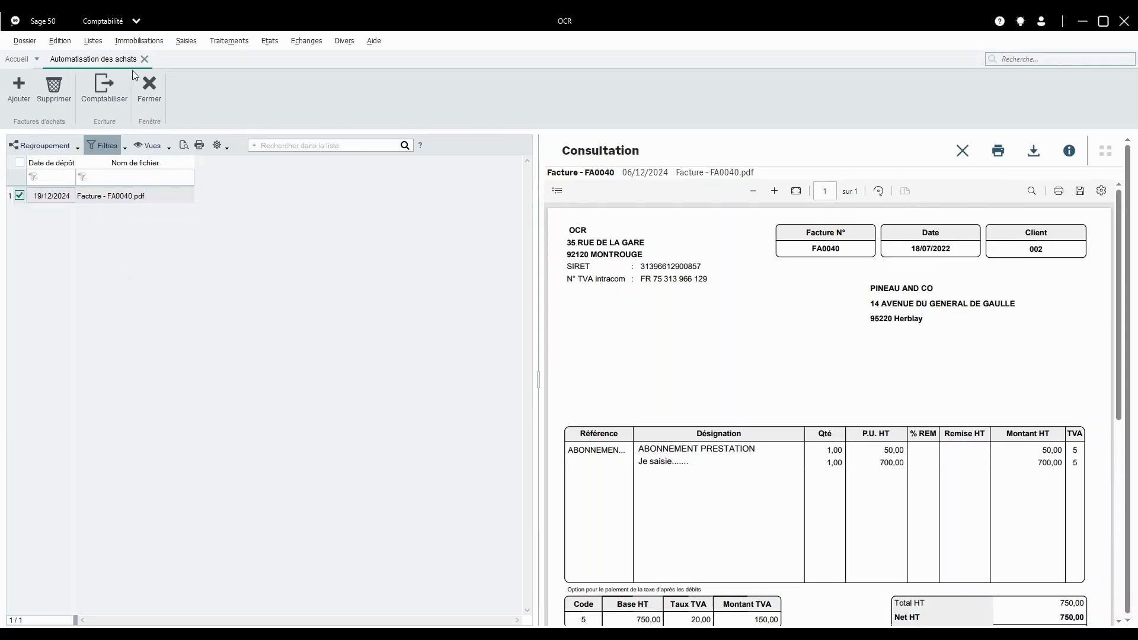
pyautogui.click(149, 89)
# Open the accounting entries list and show the document linked to the FA0073 line on account 445667 in a widened preview.
pyautogui.click(93, 41)
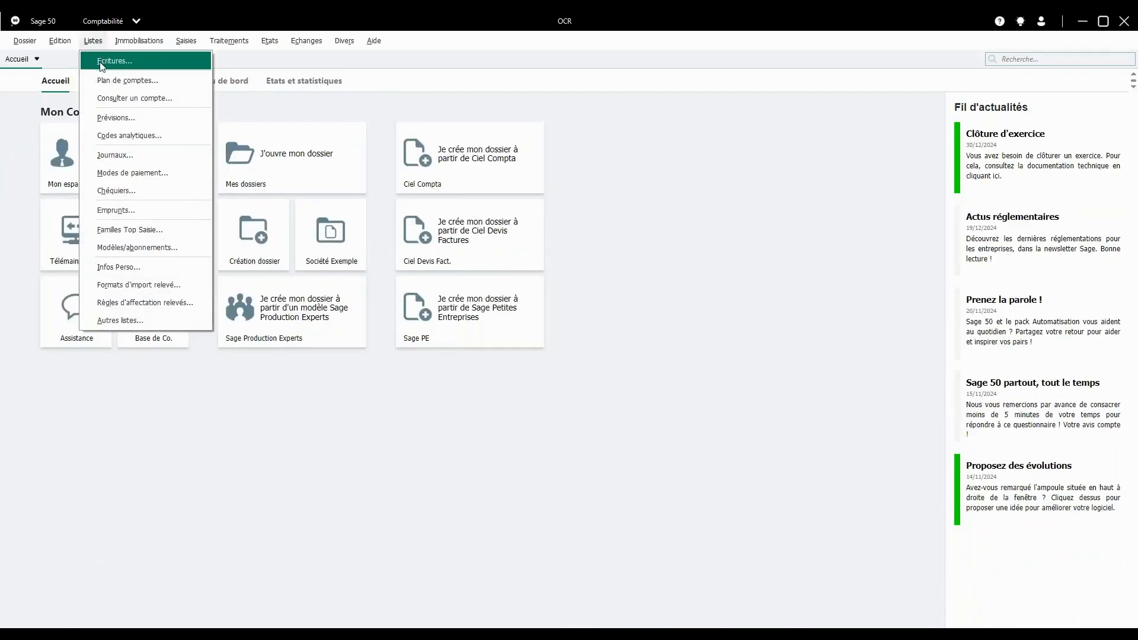
pyautogui.click(101, 62)
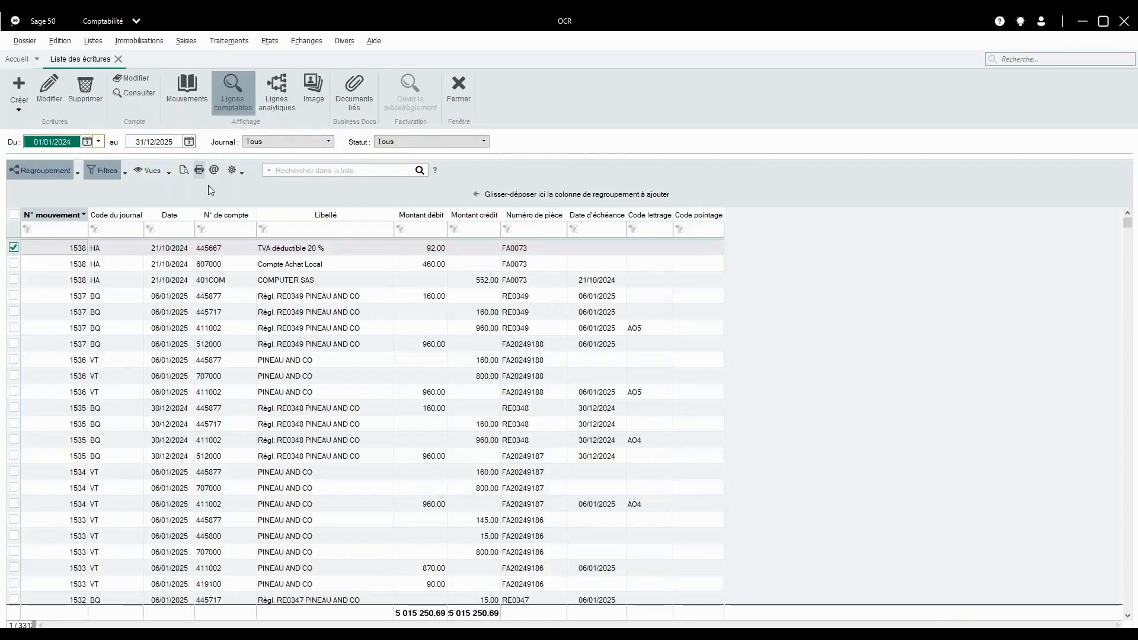
pyautogui.click(241, 251)
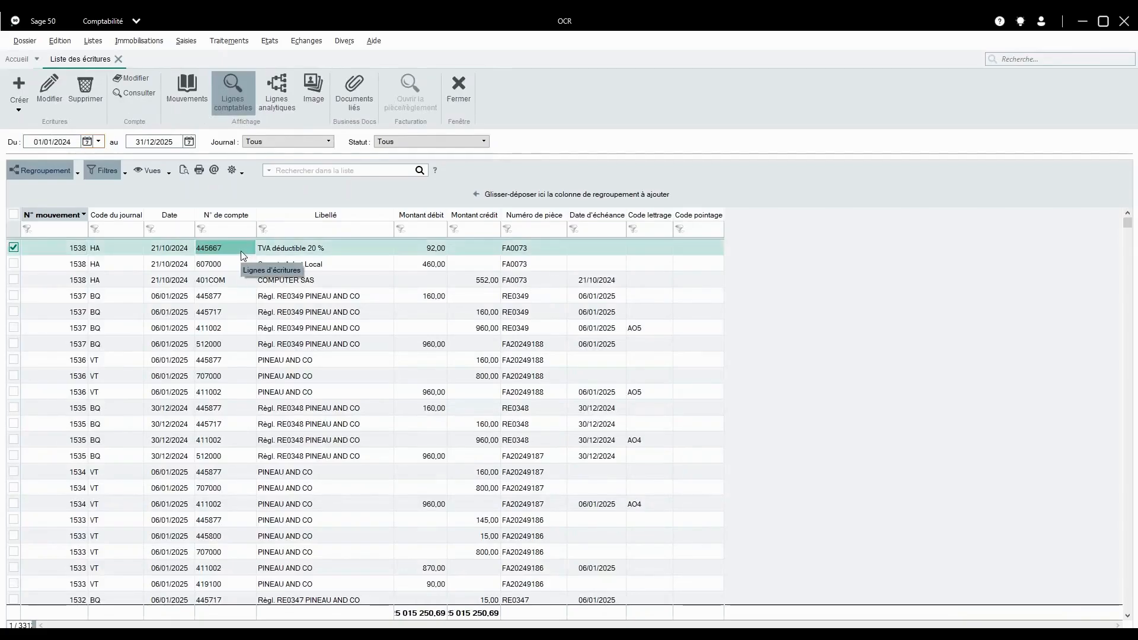
pyautogui.click(350, 92)
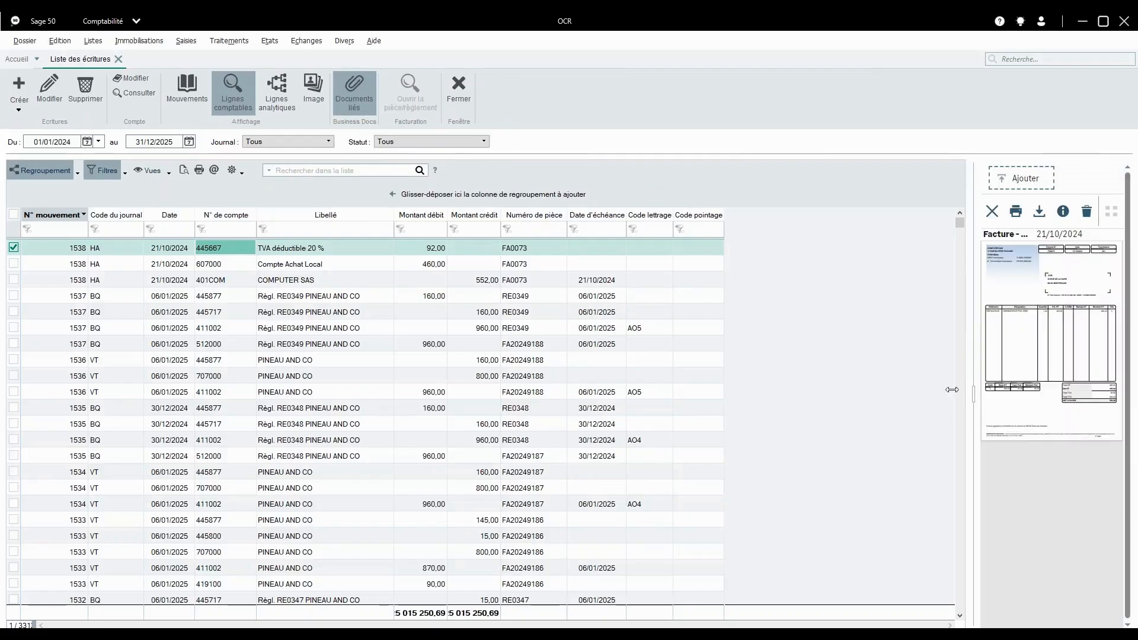
pyautogui.moveTo(972, 400); pyautogui.dragTo(619, 368)
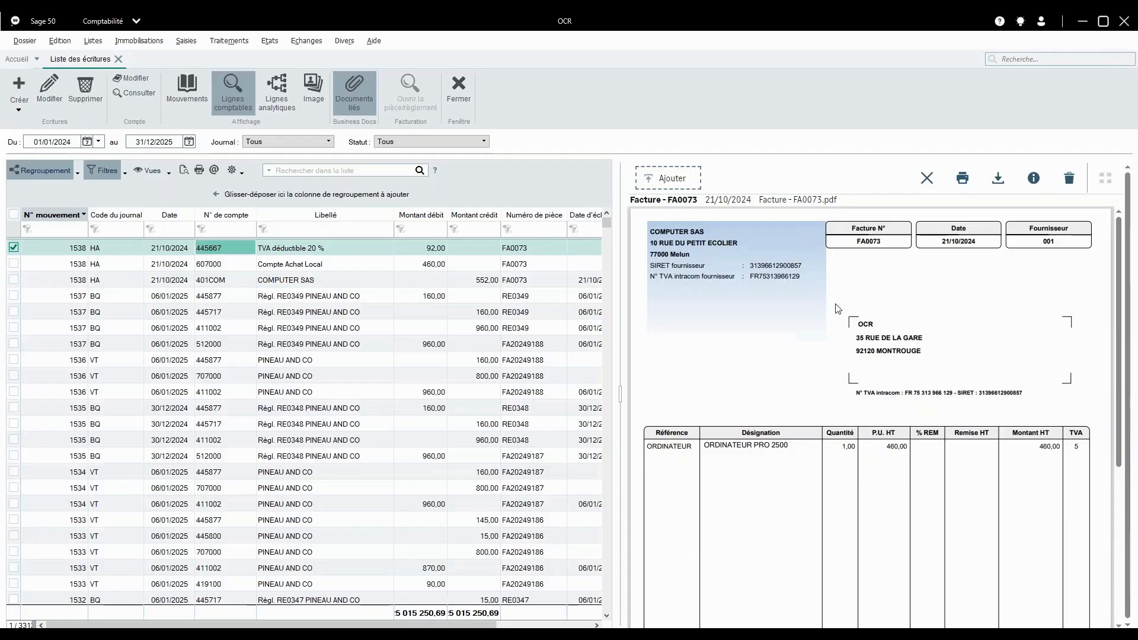
# Attach Commande - CD0005.pdf as a linked document to the RE0349 payment line on account 445717.
pyautogui.click(249, 312)
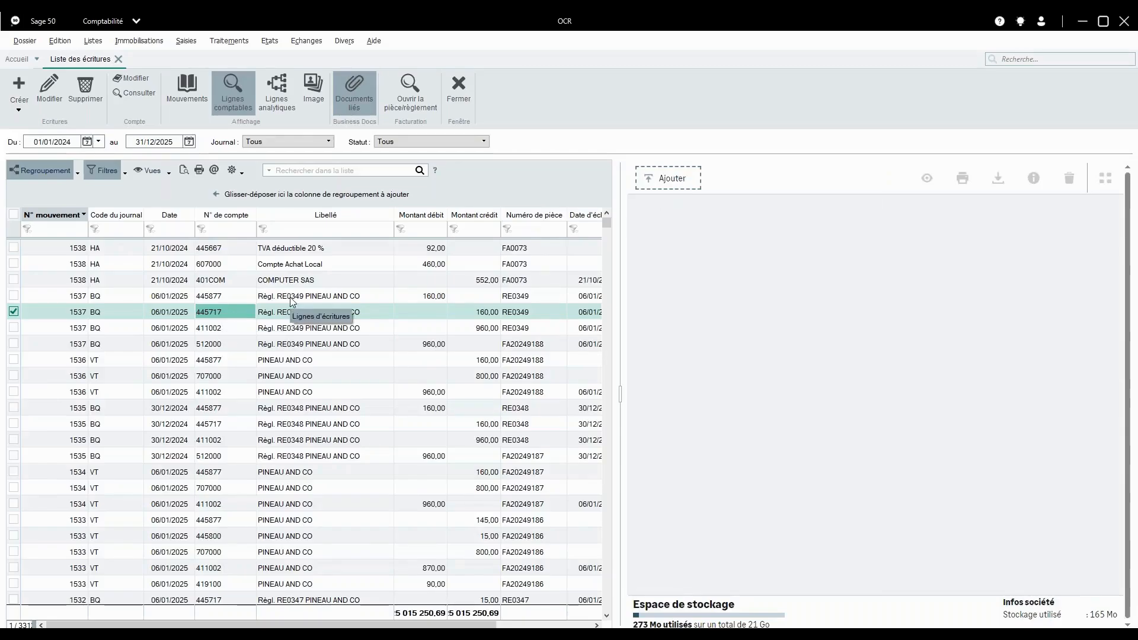
pyautogui.click(673, 185)
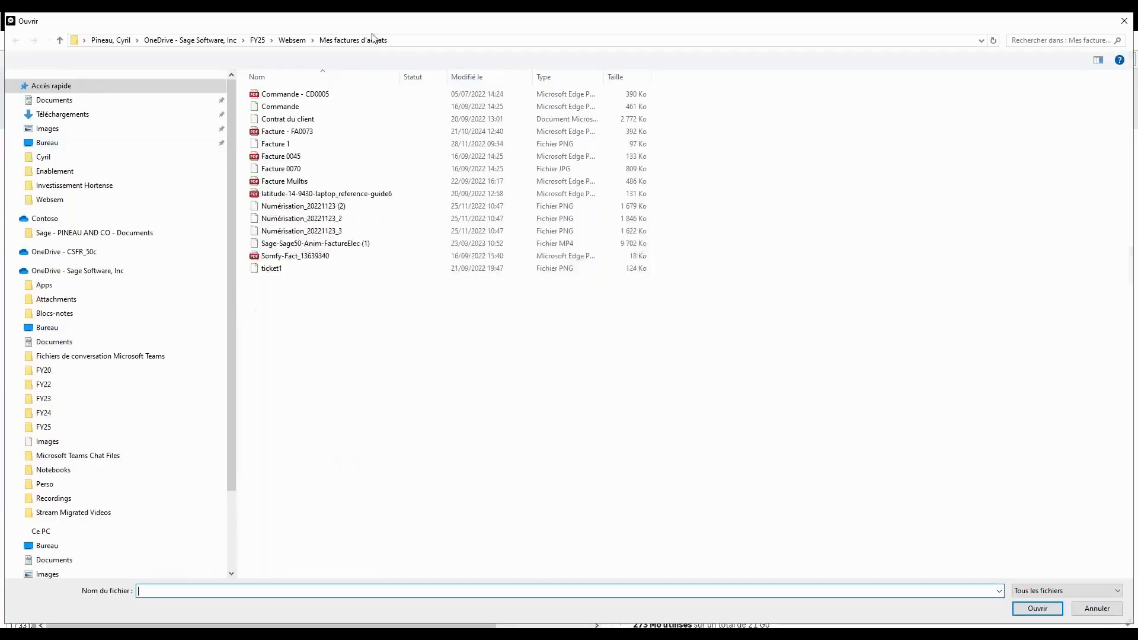
pyautogui.click(276, 98)
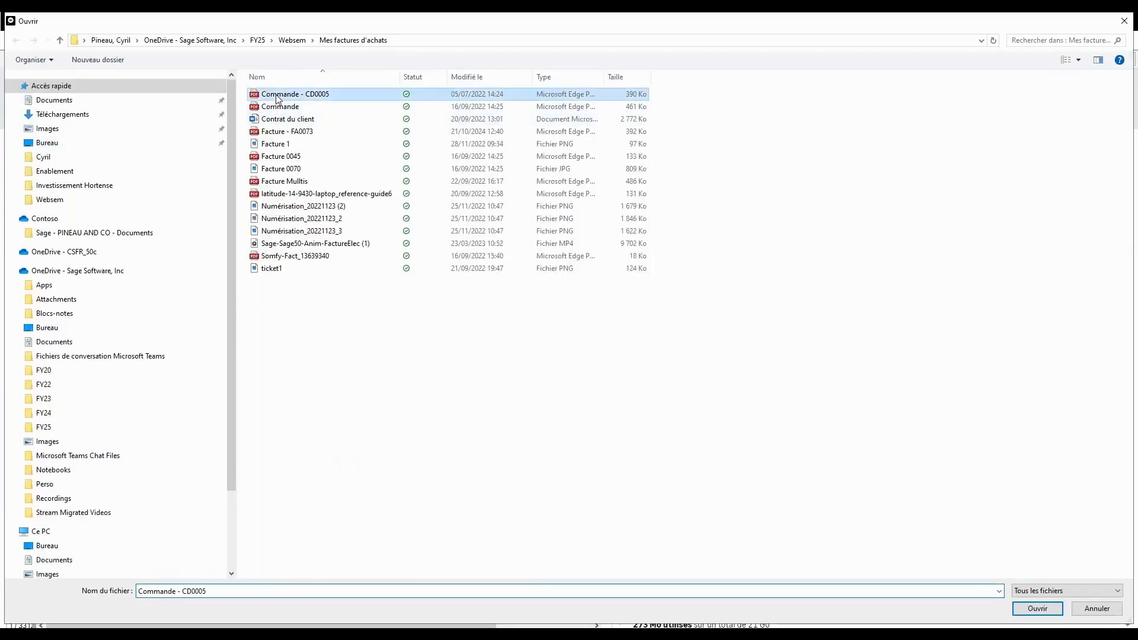
pyautogui.doubleClick(276, 96)
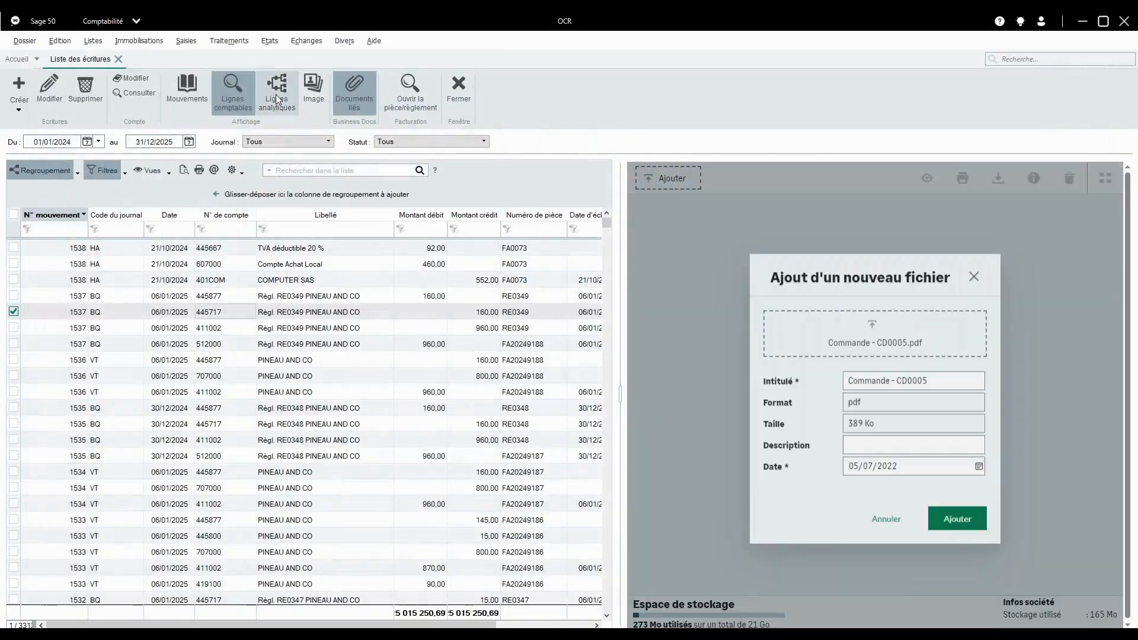
pyautogui.click(957, 517)
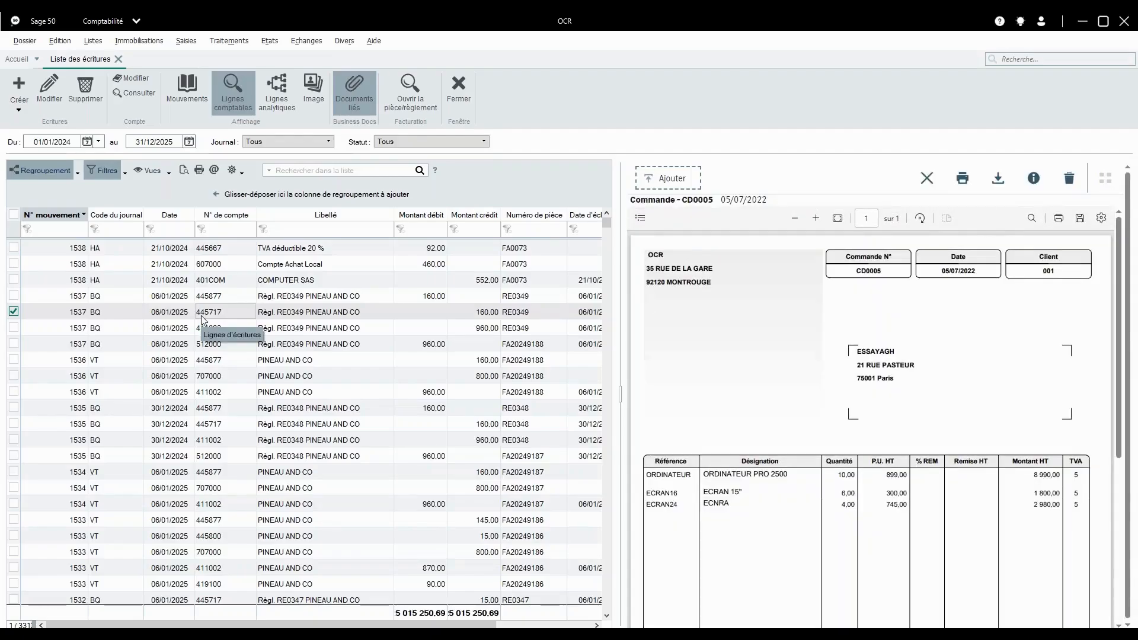
# Close the Commande - CD0005 preview and the accounting entries list, and switch to the Gestion commerciale module.
pyautogui.click(927, 177)
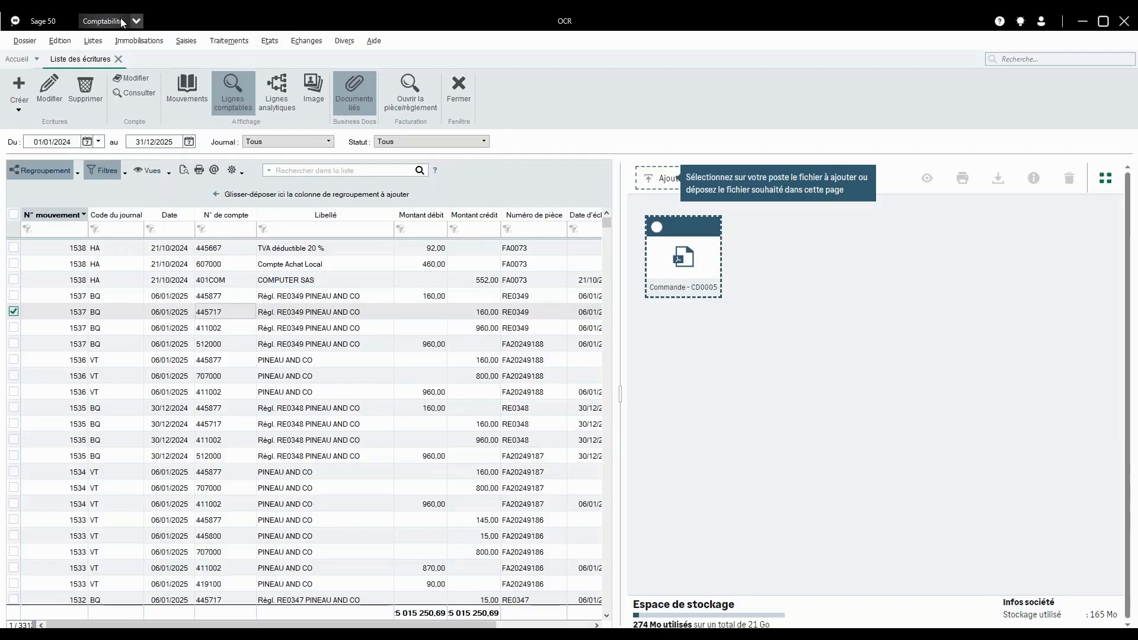
pyautogui.click(460, 94)
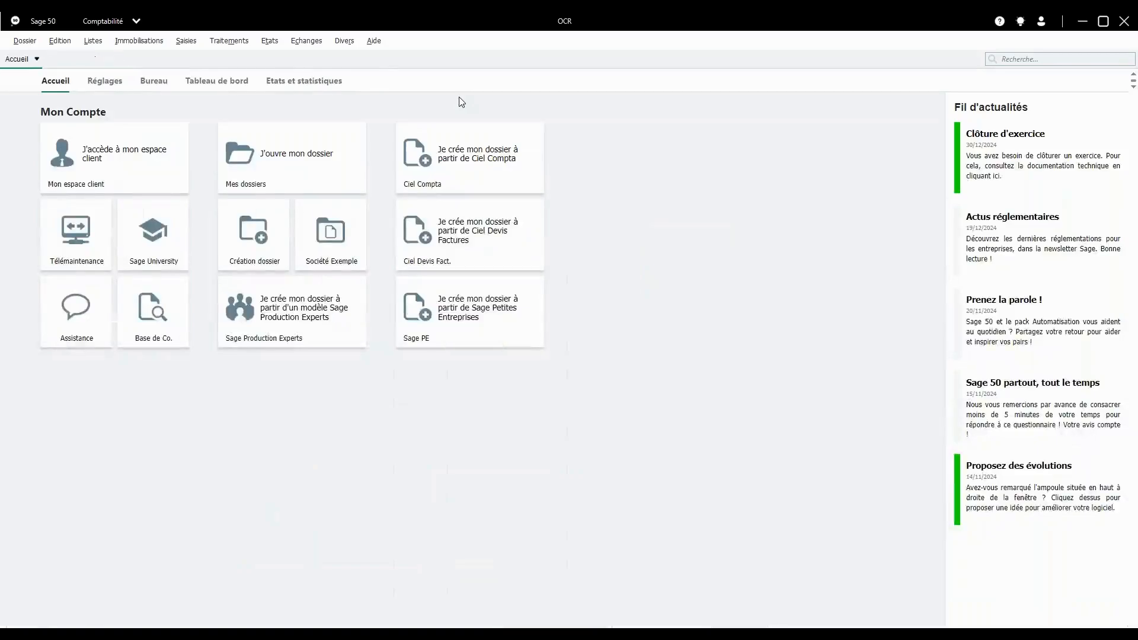
pyautogui.click(137, 21)
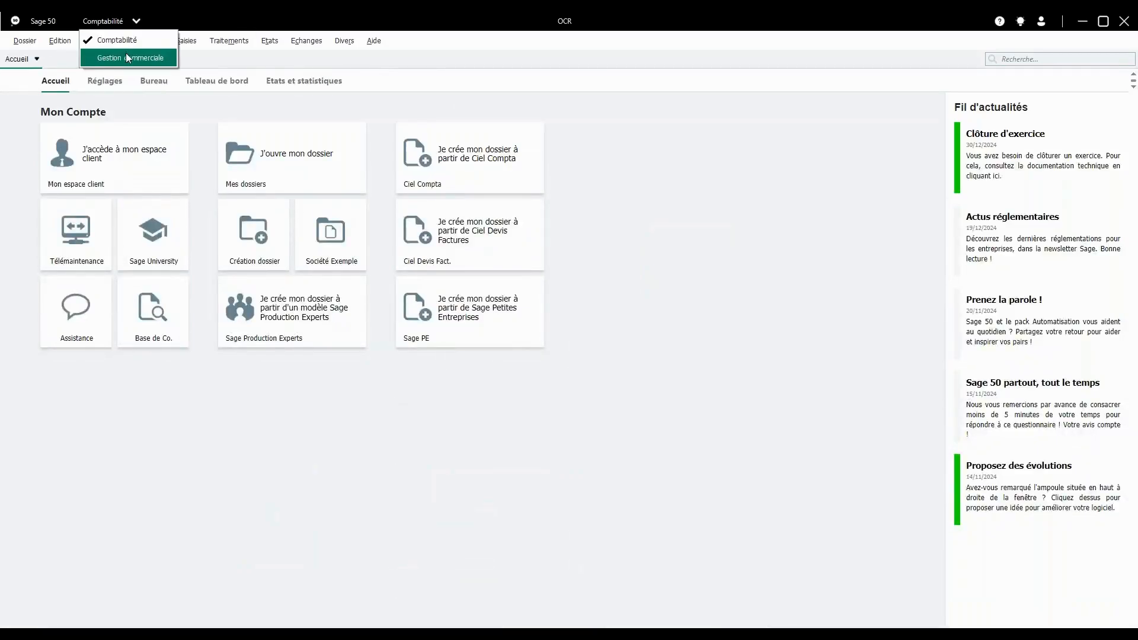
pyautogui.click(125, 52)
# Open the client list, show the documents linked to PINEAU AND CO, and close the list.
pyautogui.click(93, 40)
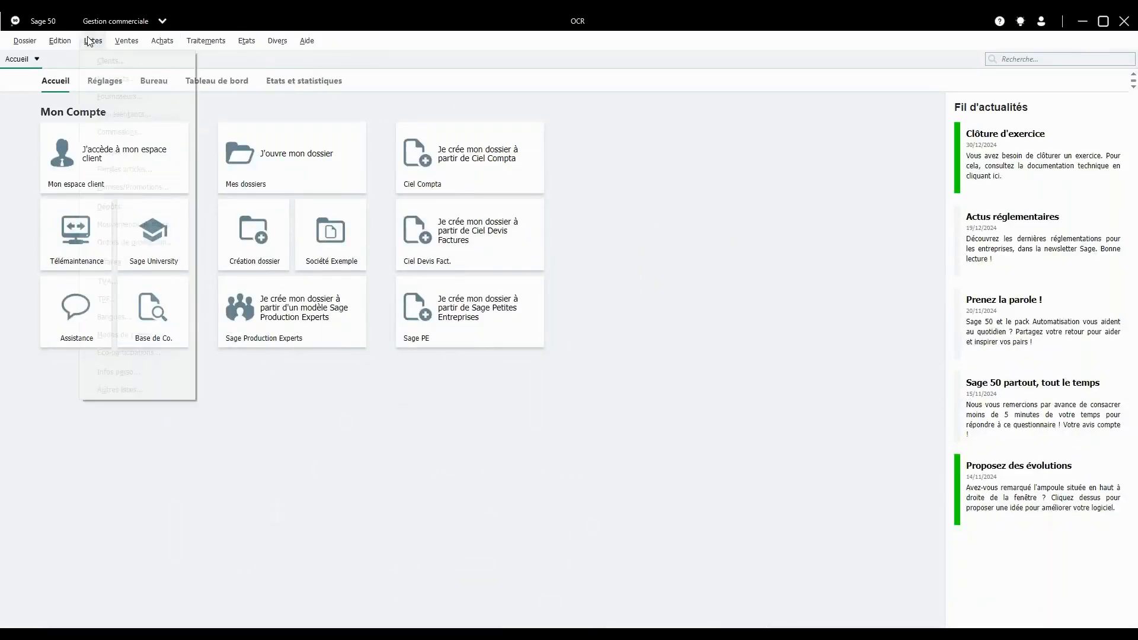
pyautogui.click(104, 65)
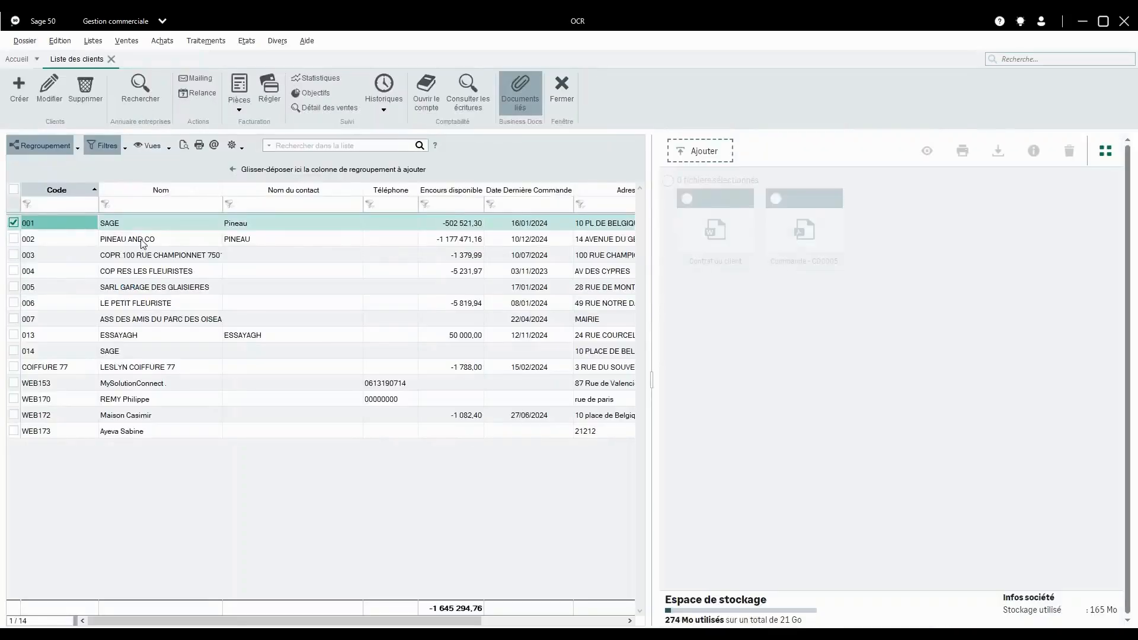
pyautogui.click(142, 242)
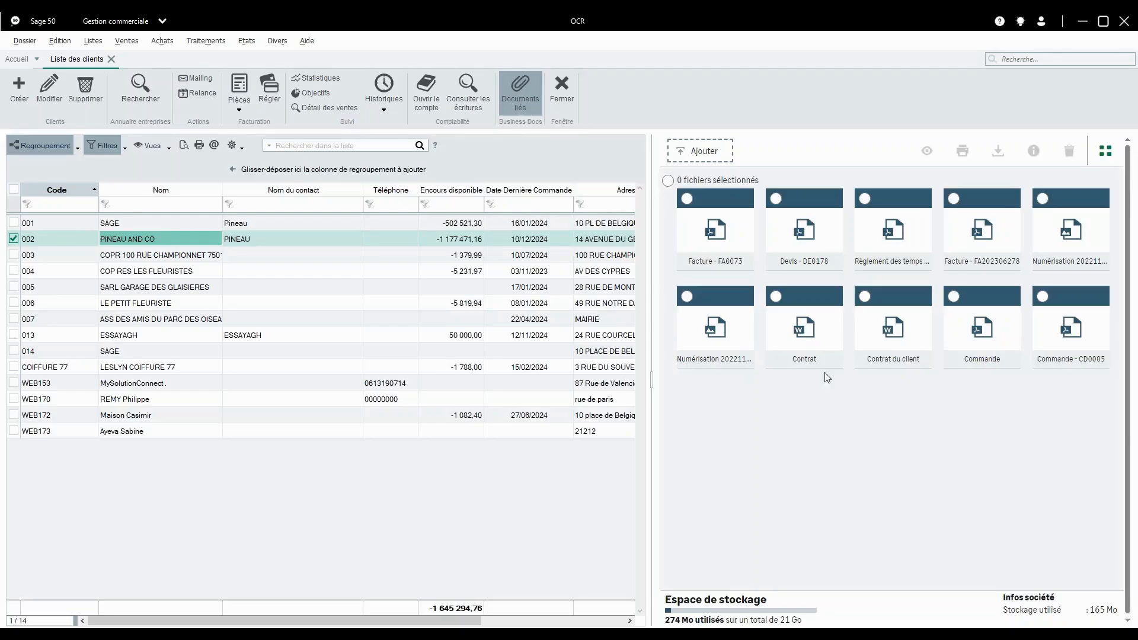
pyautogui.click(561, 84)
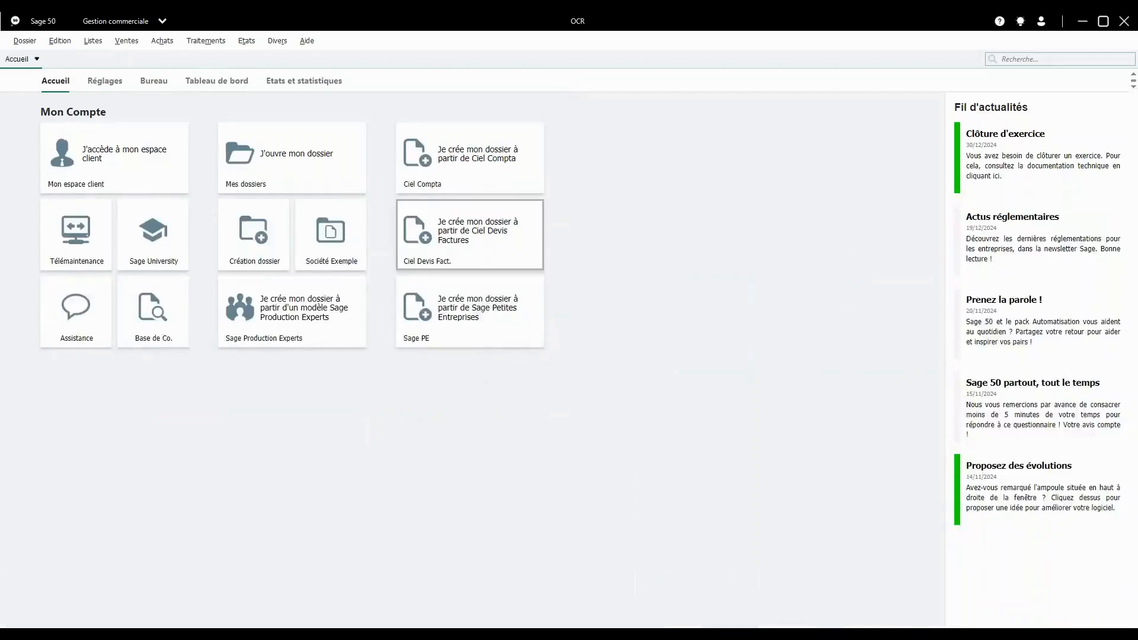